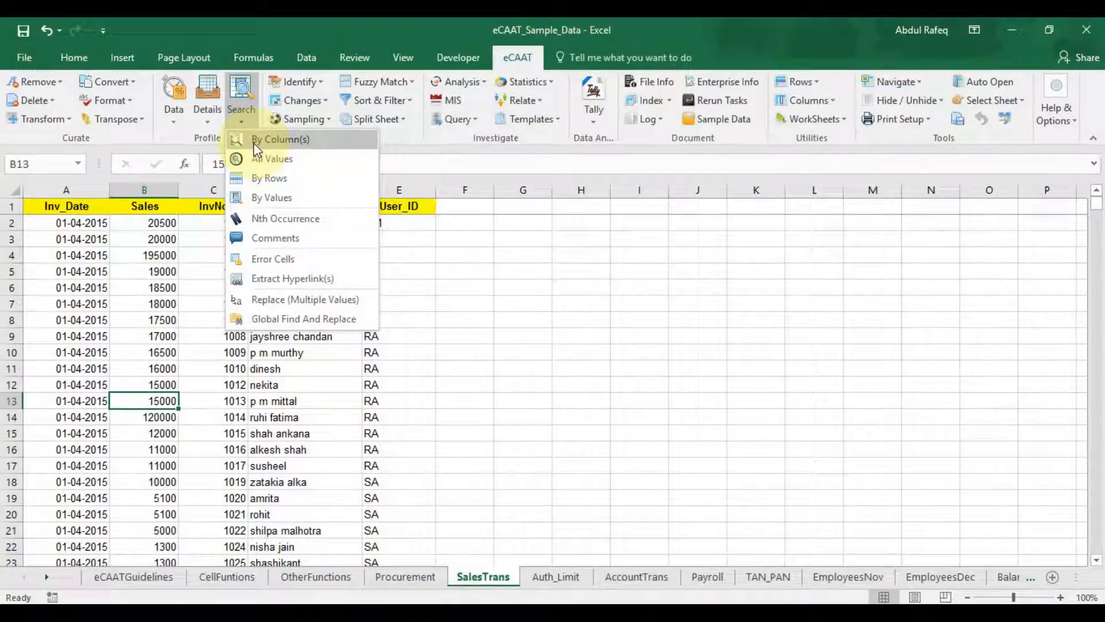
Step: Choose By Column(s) from the eCAAT Search menu to start a column-limited value search
left_click(256, 147)
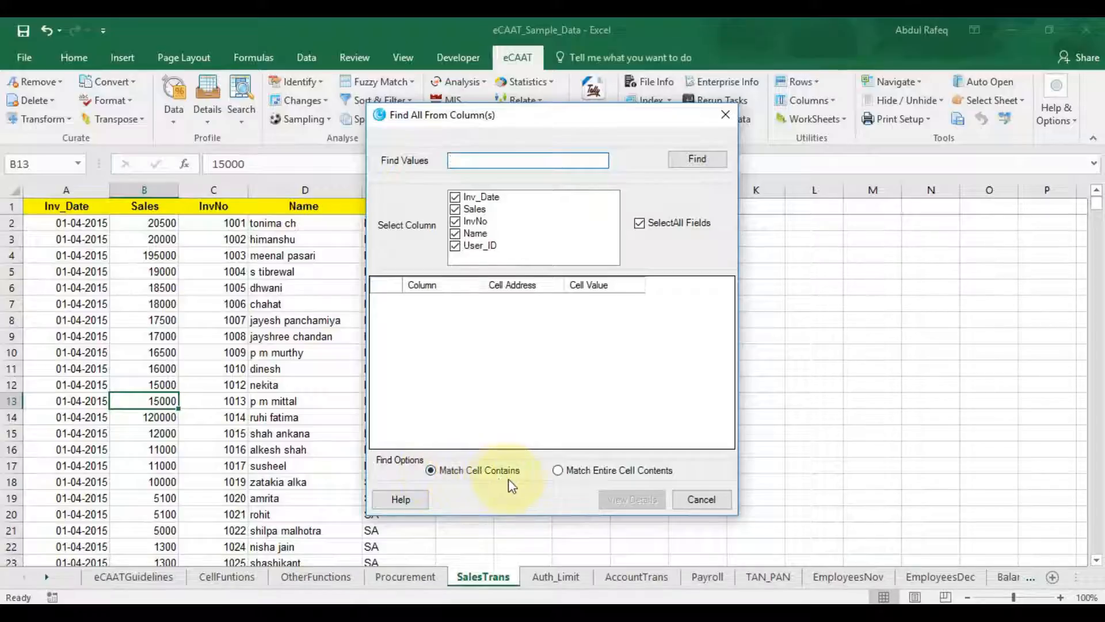
Step: Search only the Sales column for cells containing 1300
left_click(559, 471)
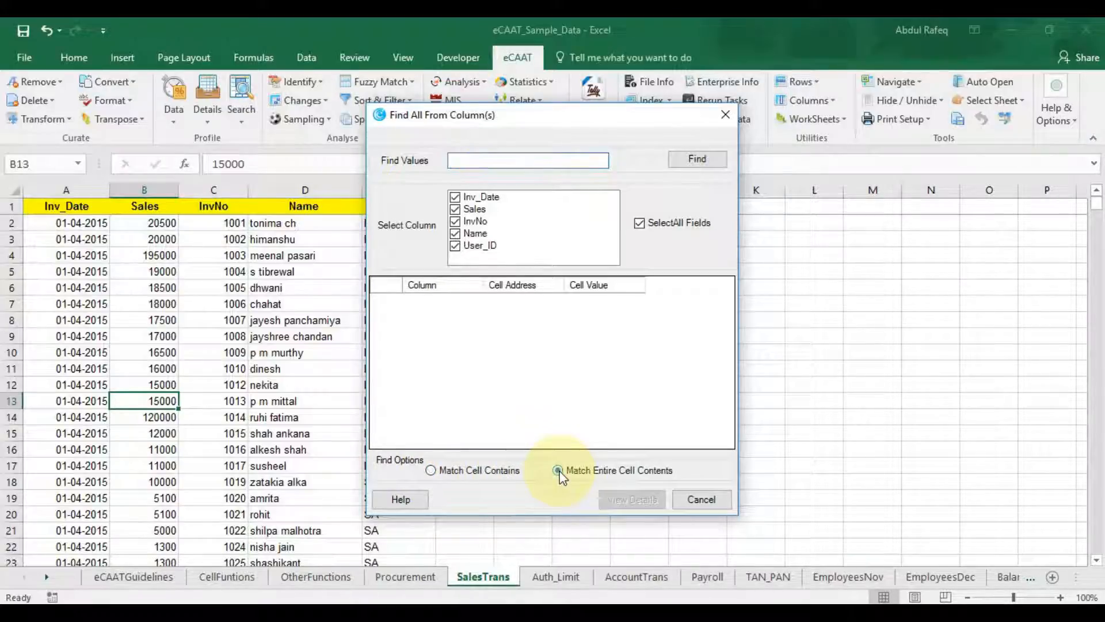
left_click(431, 469)
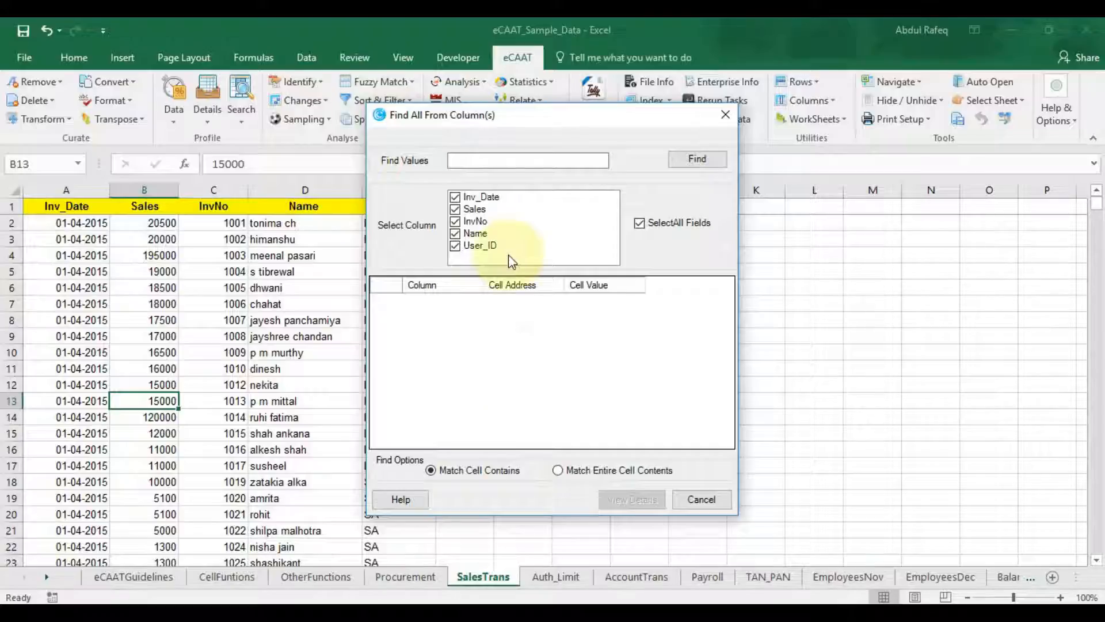
left_click(487, 159)
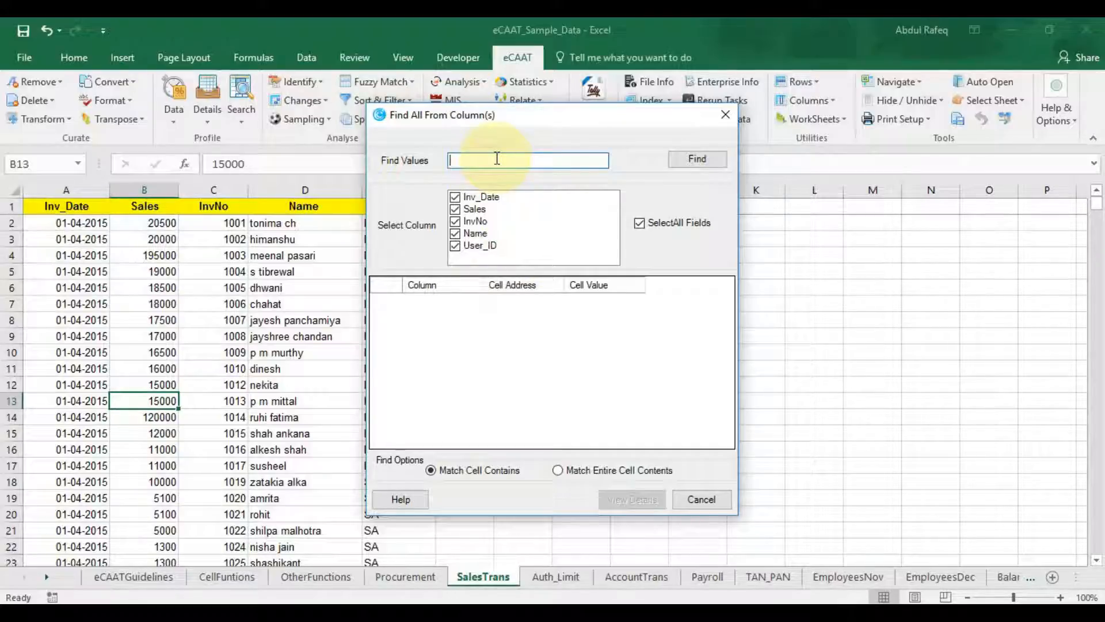
type("1300")
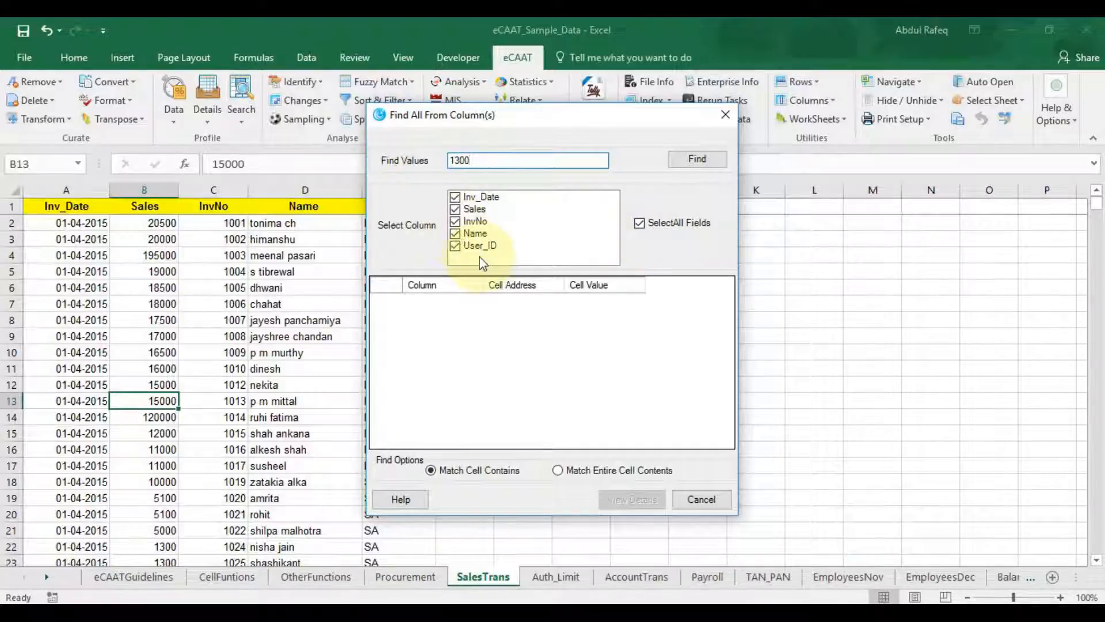
left_click(640, 224)
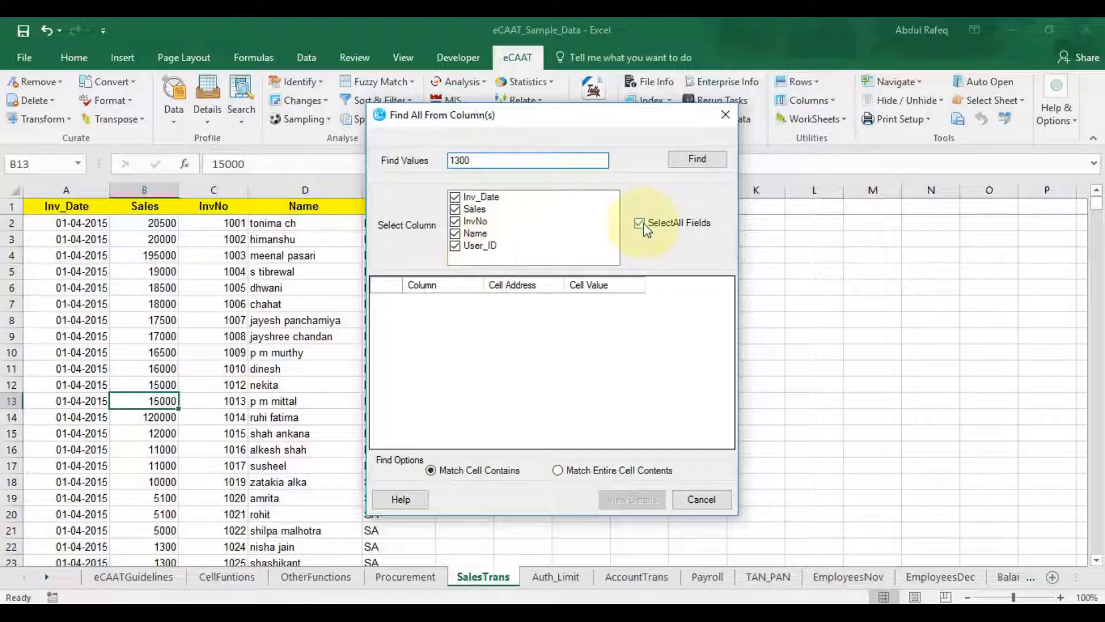
left_click(457, 212)
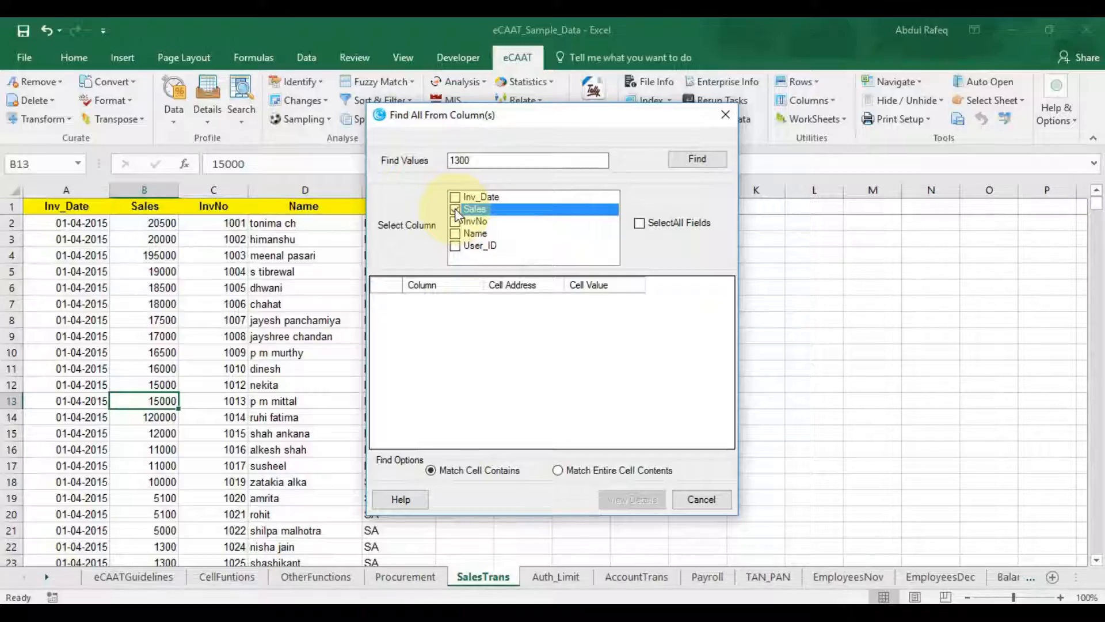
left_click(698, 159)
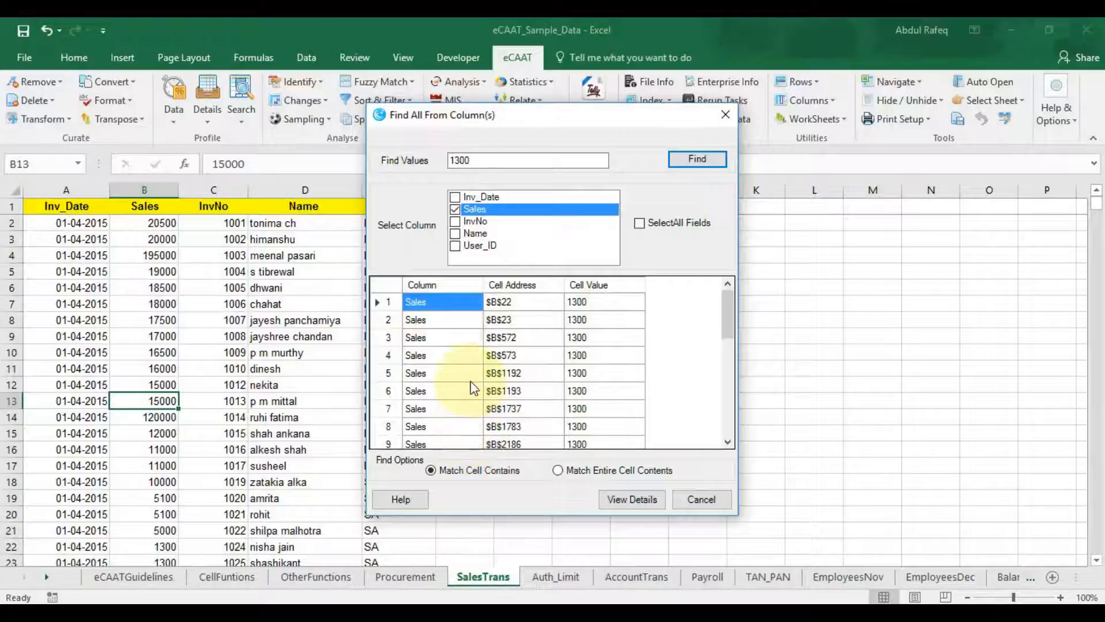
Step: Review the 26 matching records in View Details, then close the results
left_click(615, 502)
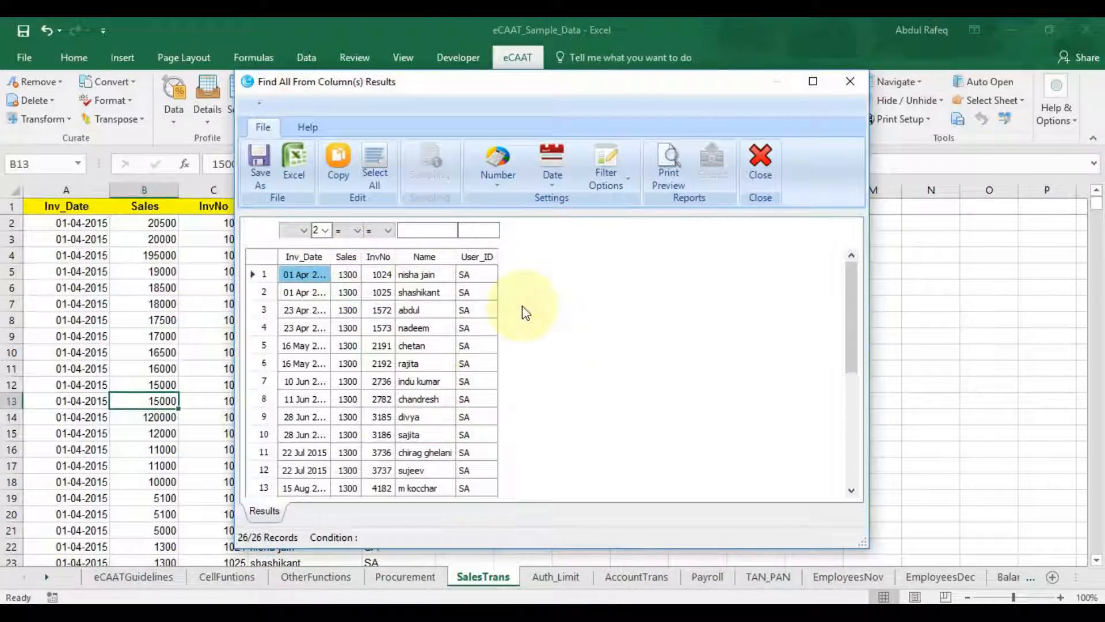
left_click(761, 160)
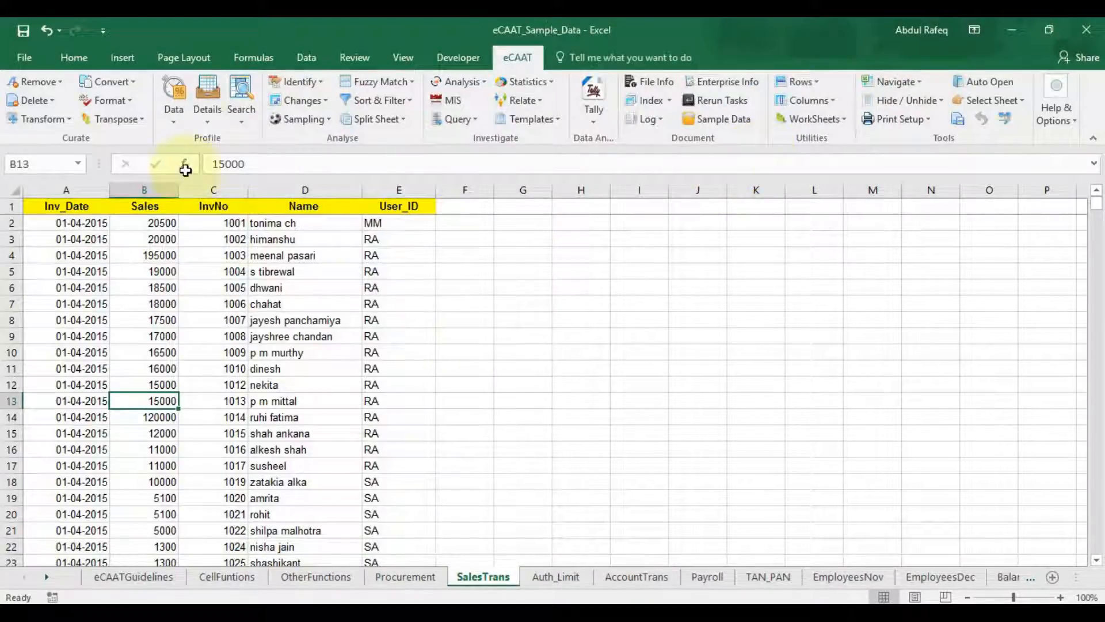
left_click(239, 124)
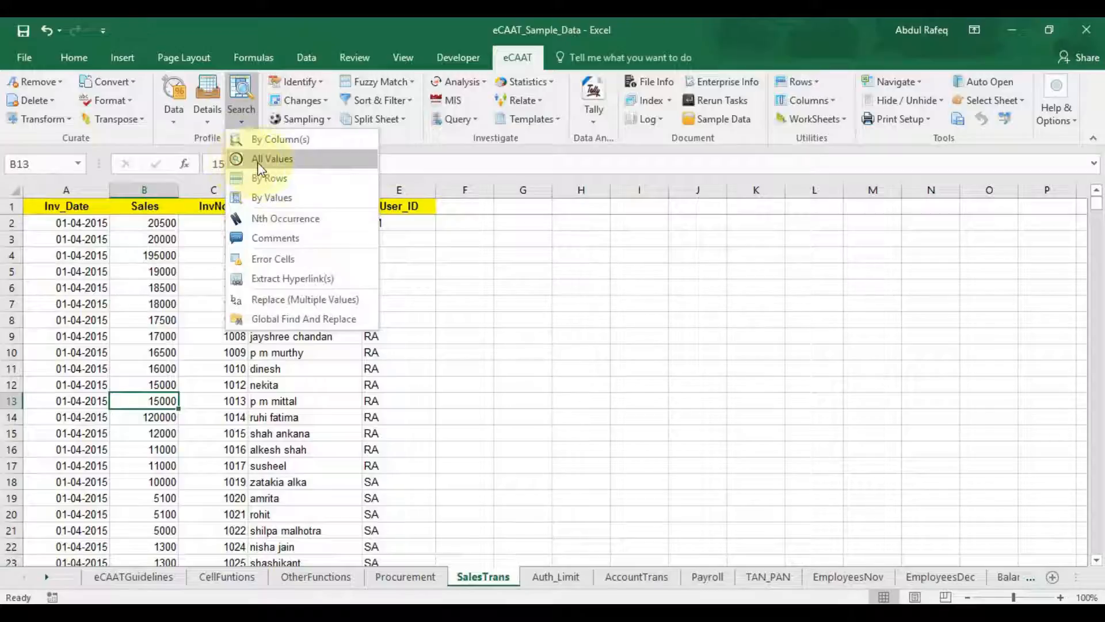
Step: Run an All Values search for 5100 and review its 54 matching records
left_click(253, 163)
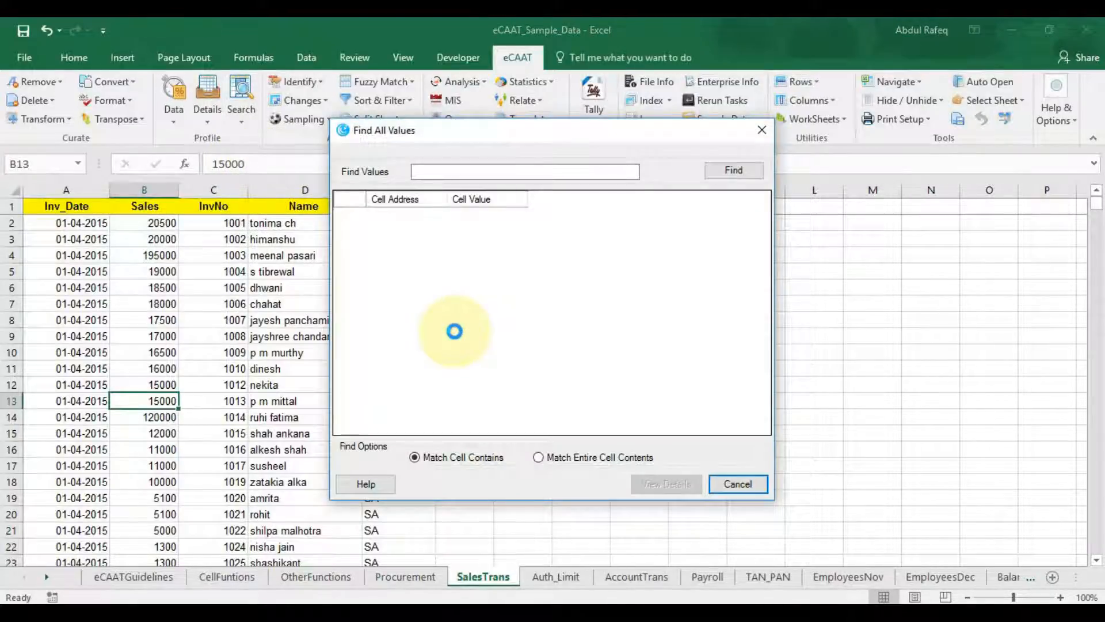
left_click(440, 171)
left_click(440, 171)
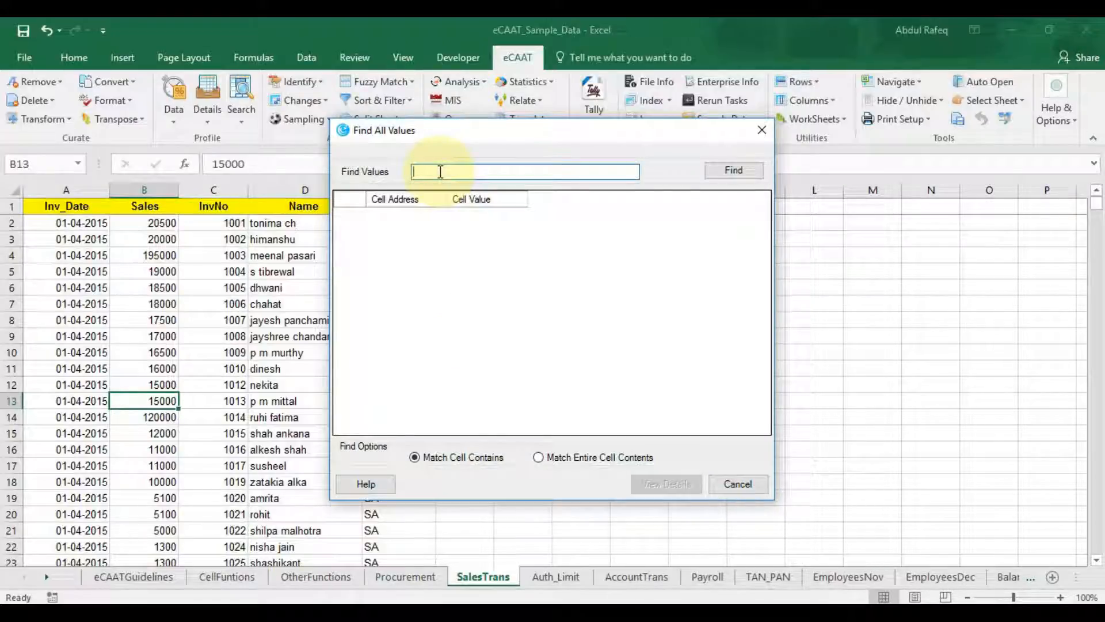
type("5100")
left_click(740, 170)
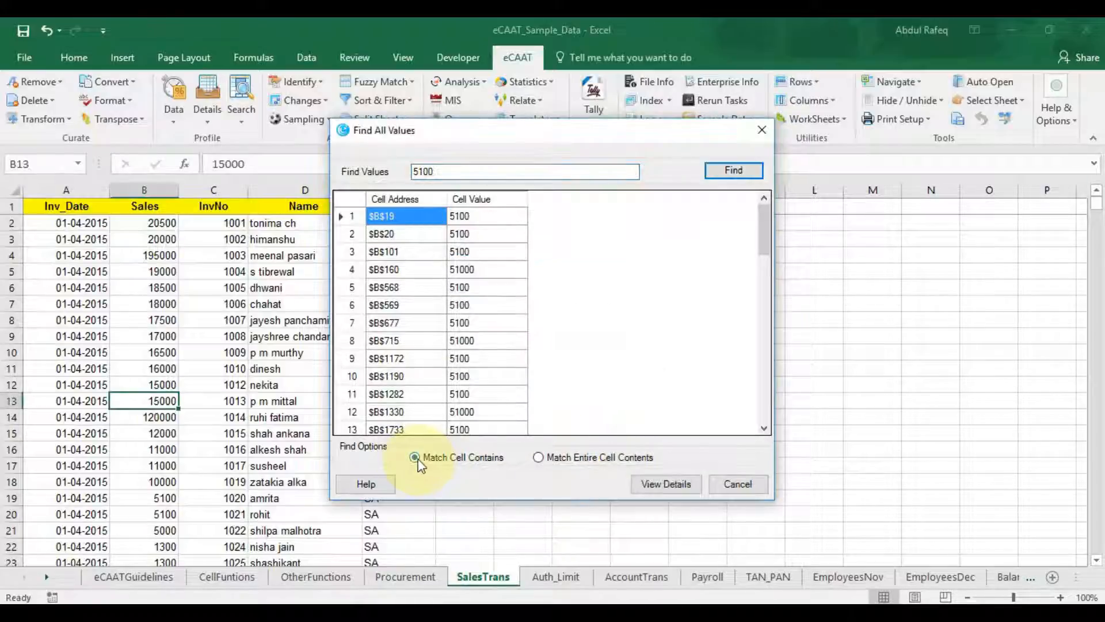
left_click(663, 487)
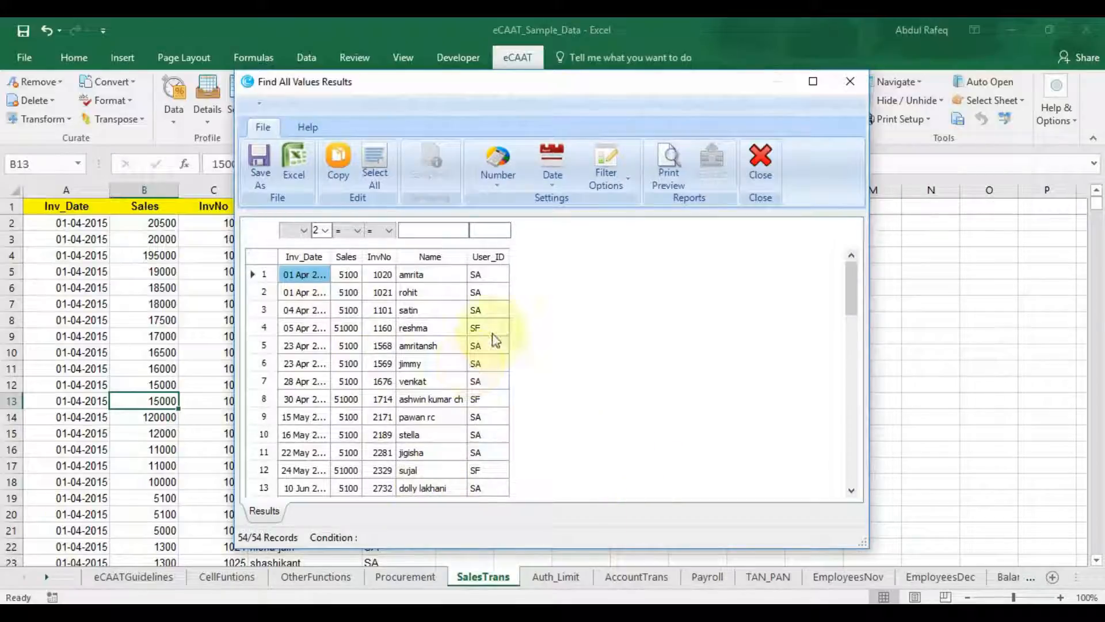
left_click(760, 159)
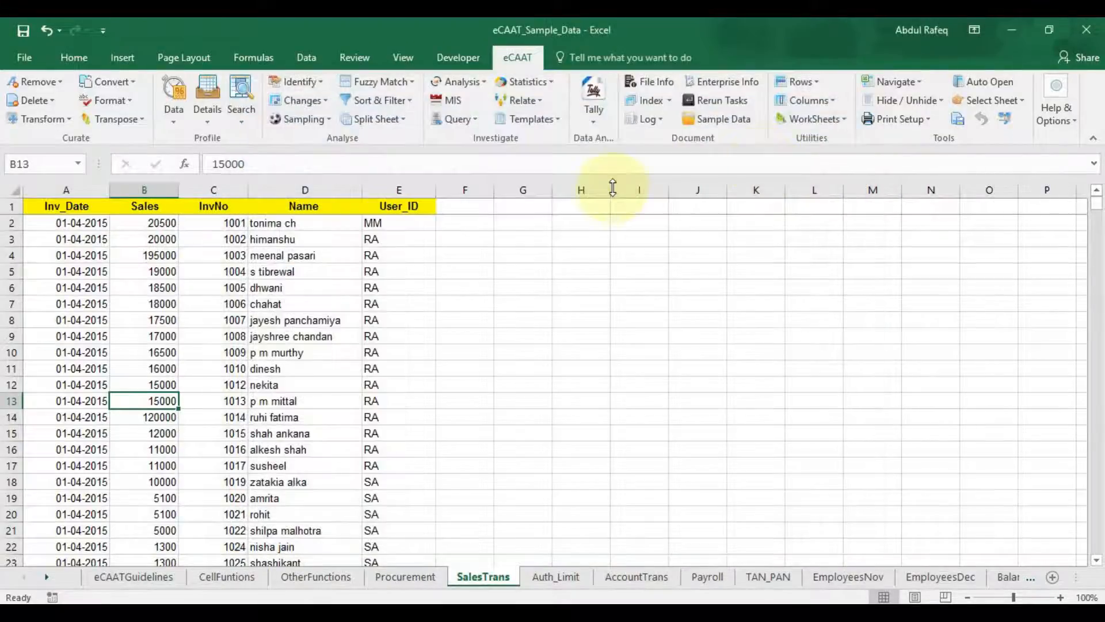
Step: Run a By Rows search for 5100 and close the 54-record results window
left_click(244, 117)
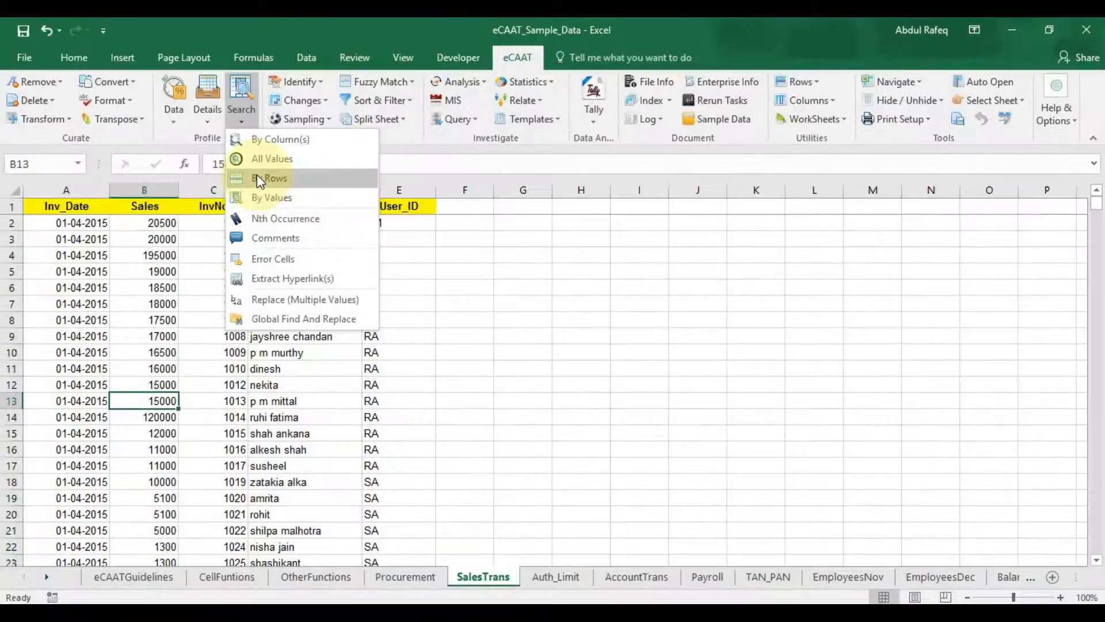
left_click(257, 178)
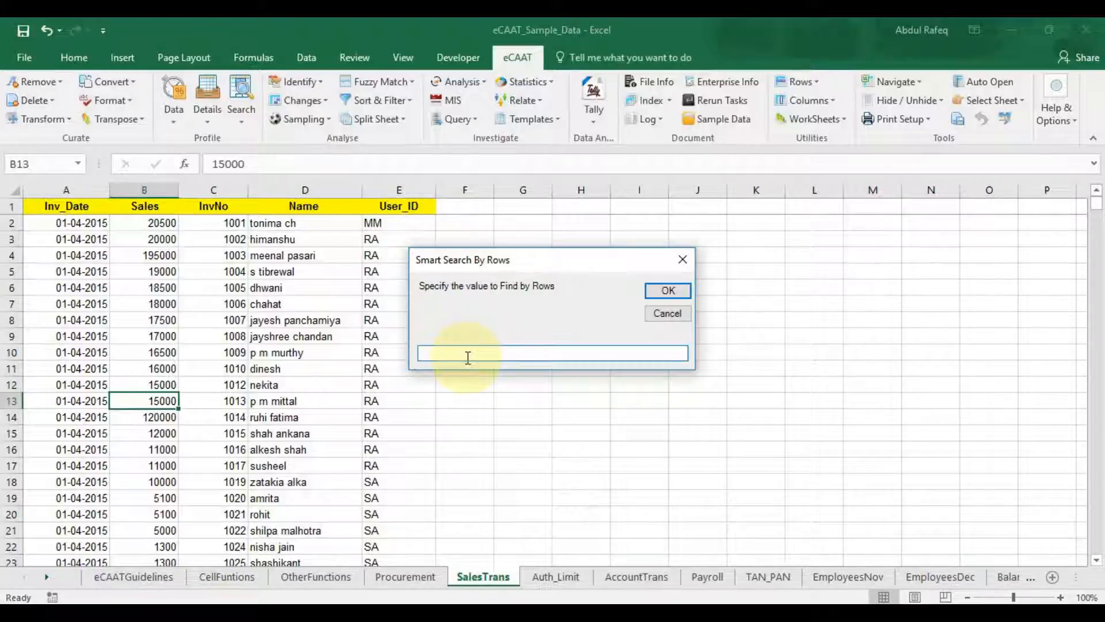
type("5100")
left_click(665, 291)
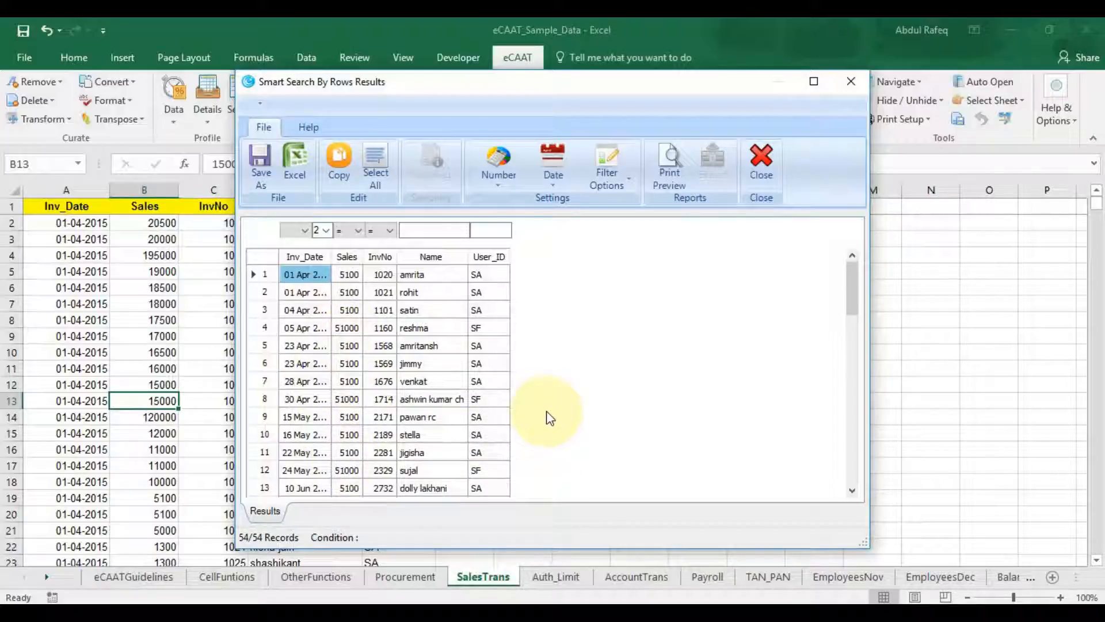
left_click(762, 190)
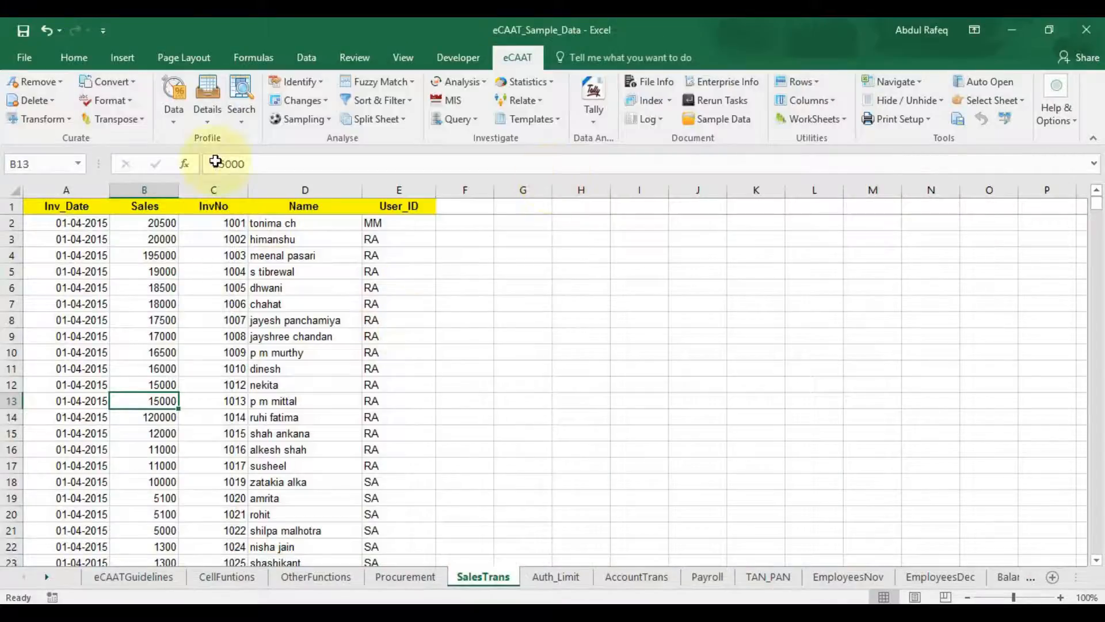
Step: Run a By Values search for 18000, highlighting cell B7, and dismiss the confirmation
left_click(243, 123)
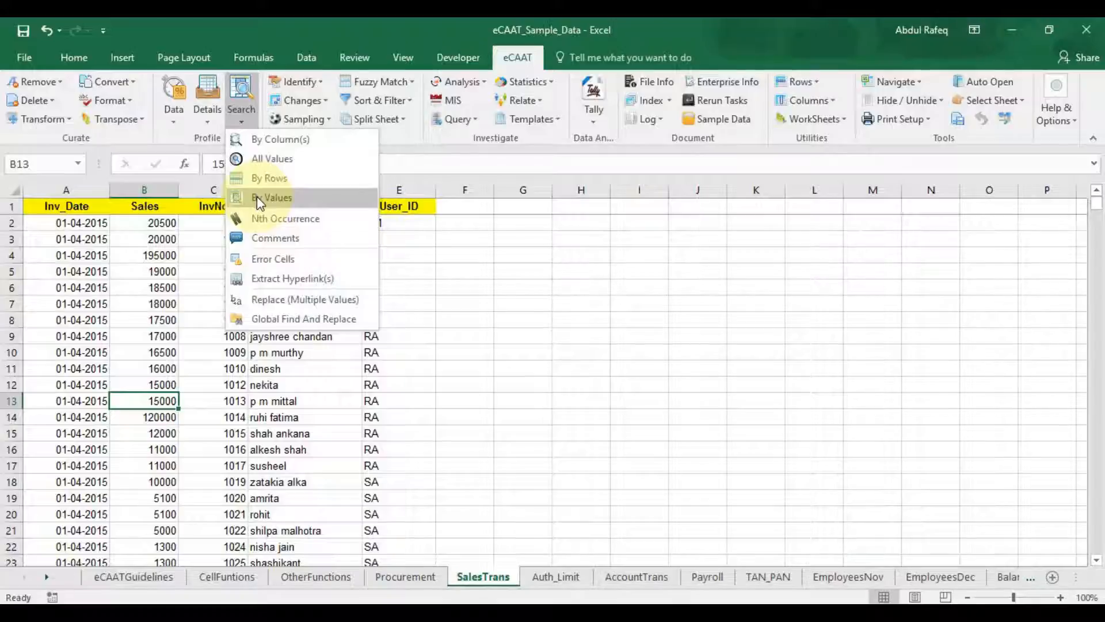
left_click(257, 197)
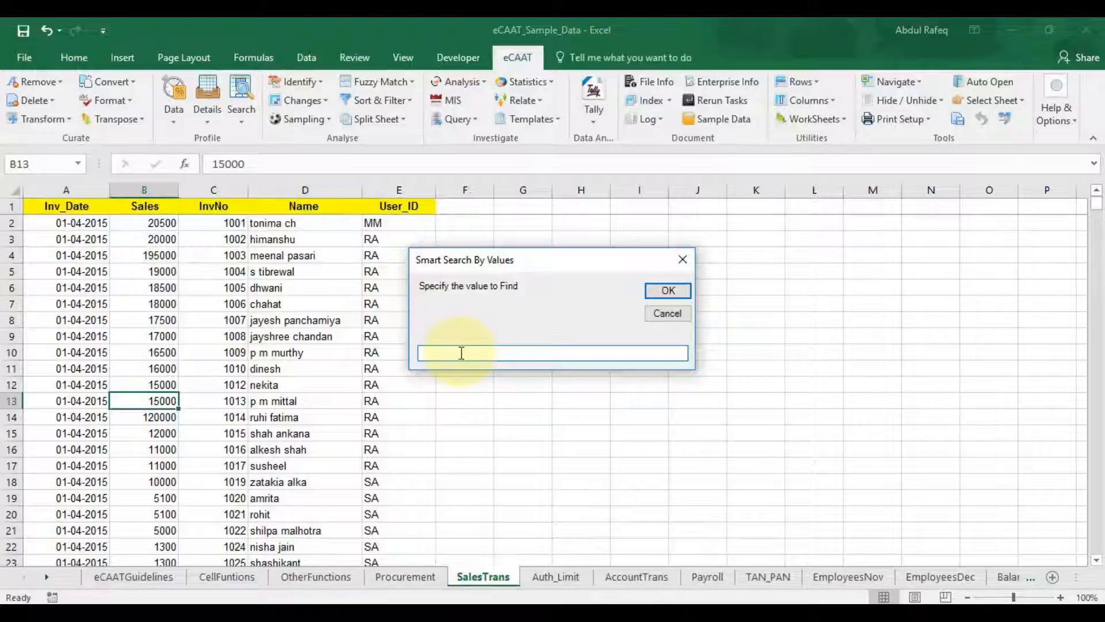
type("18000")
left_click(663, 291)
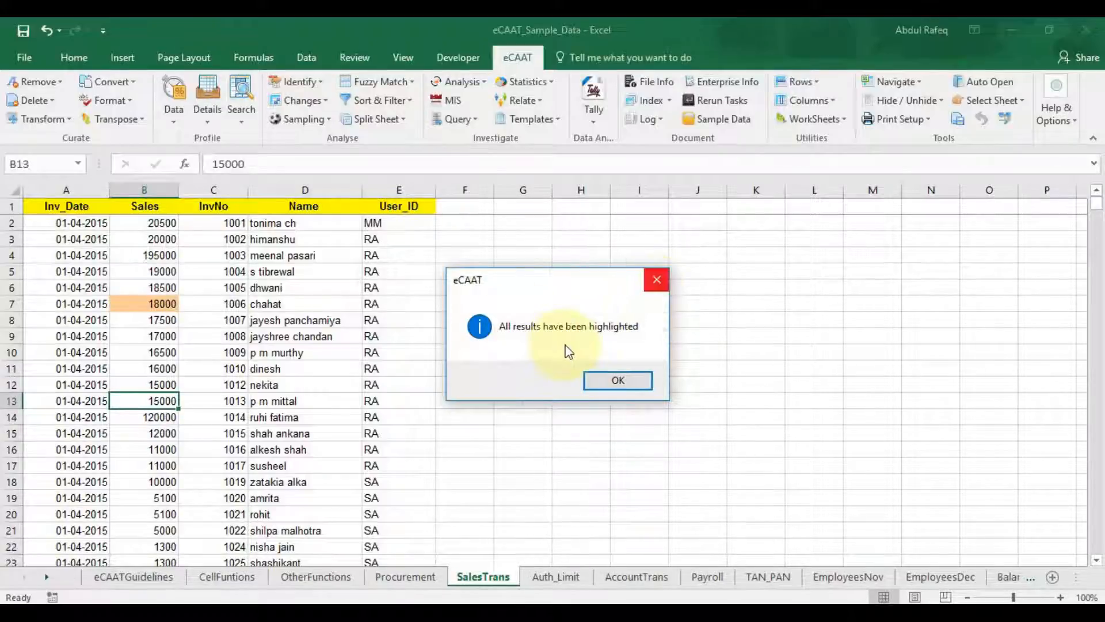
left_click(612, 391)
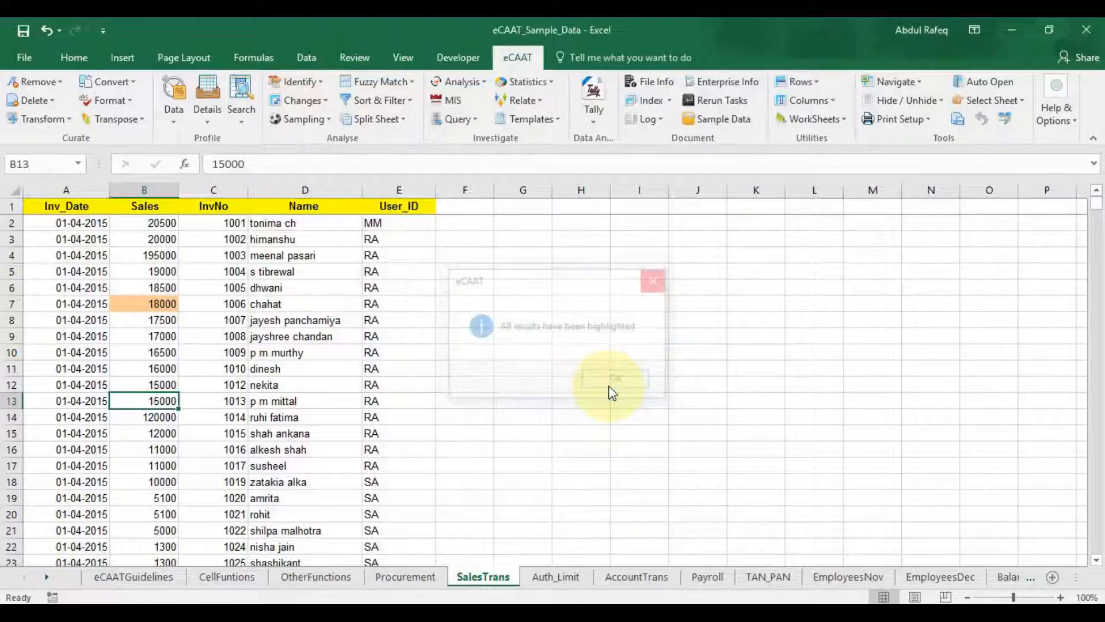
left_click(241, 126)
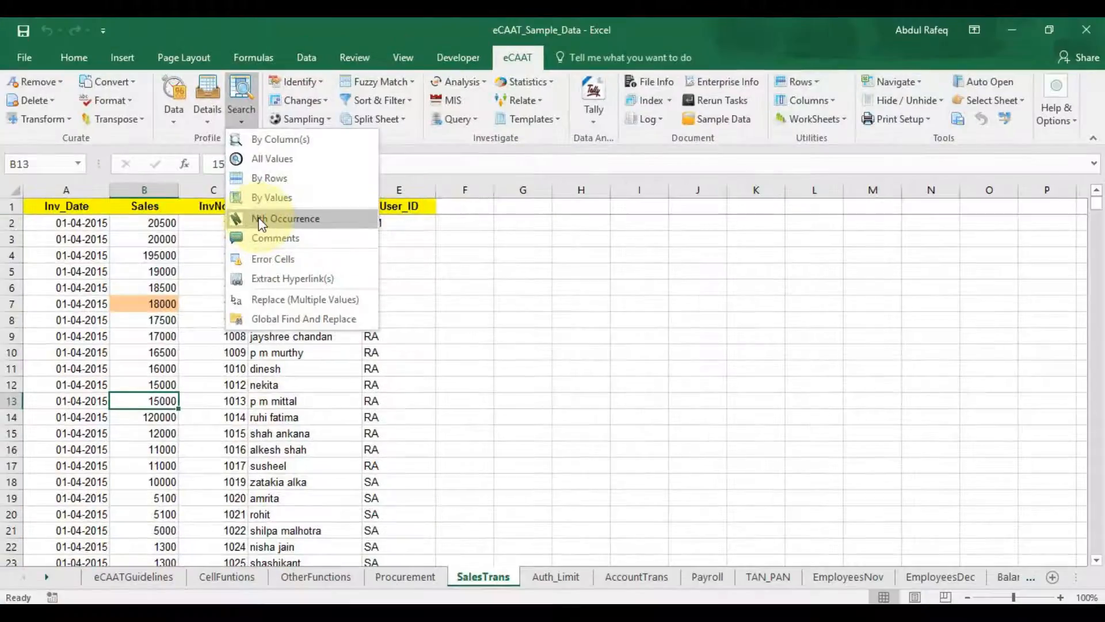
Step: Jump to the 3rd occurrence of 11000 using the Nth Occurrence search
left_click(260, 220)
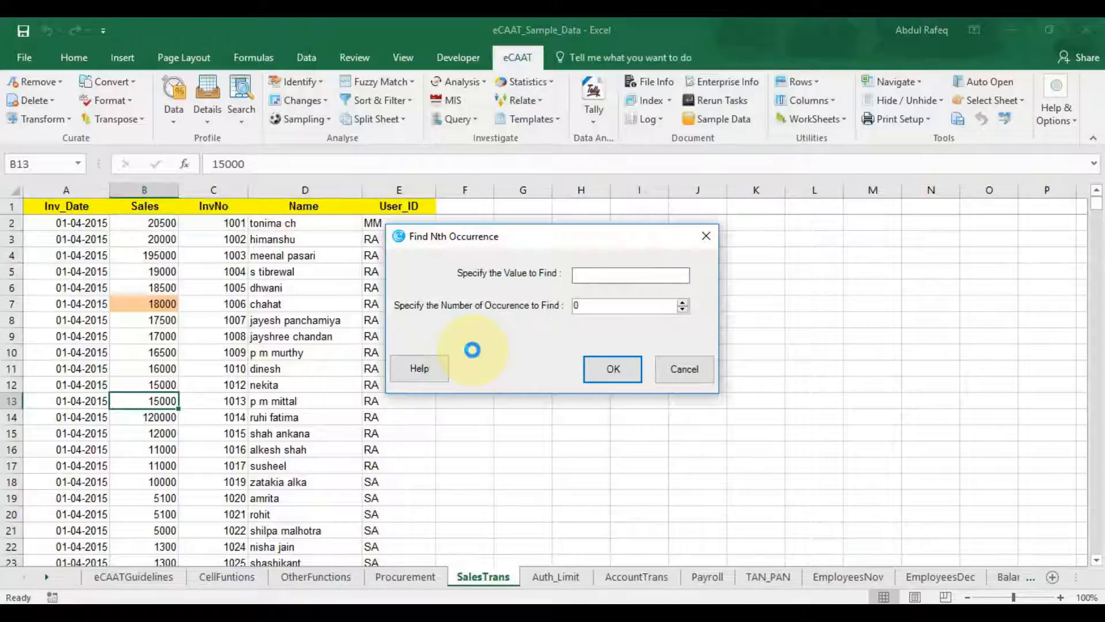
left_click(617, 272)
type("11000")
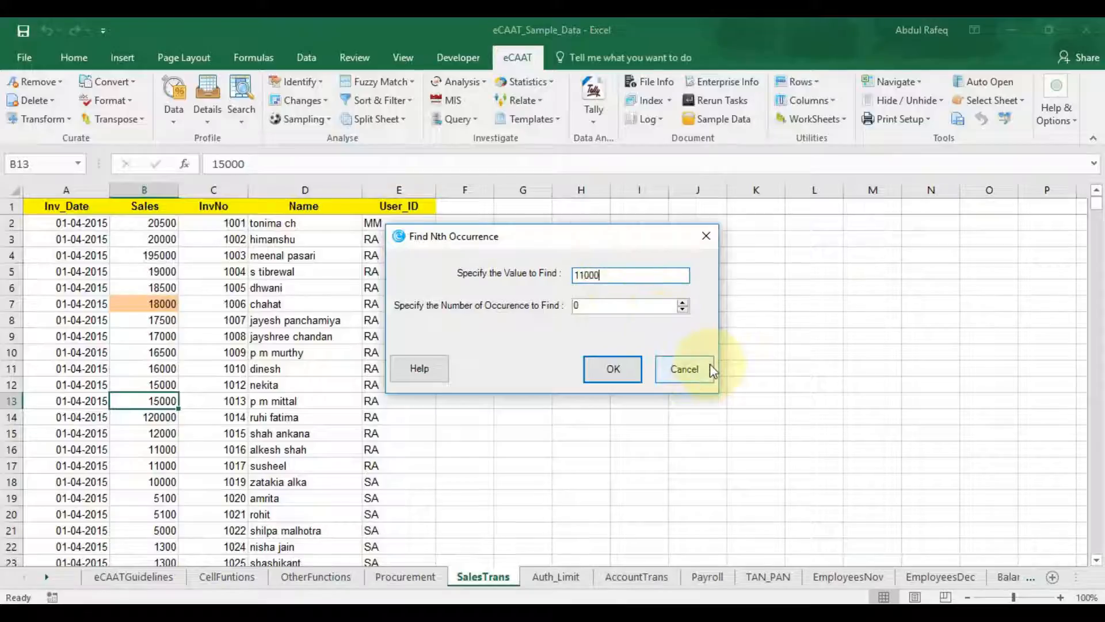
left_click(683, 303)
left_click(683, 302)
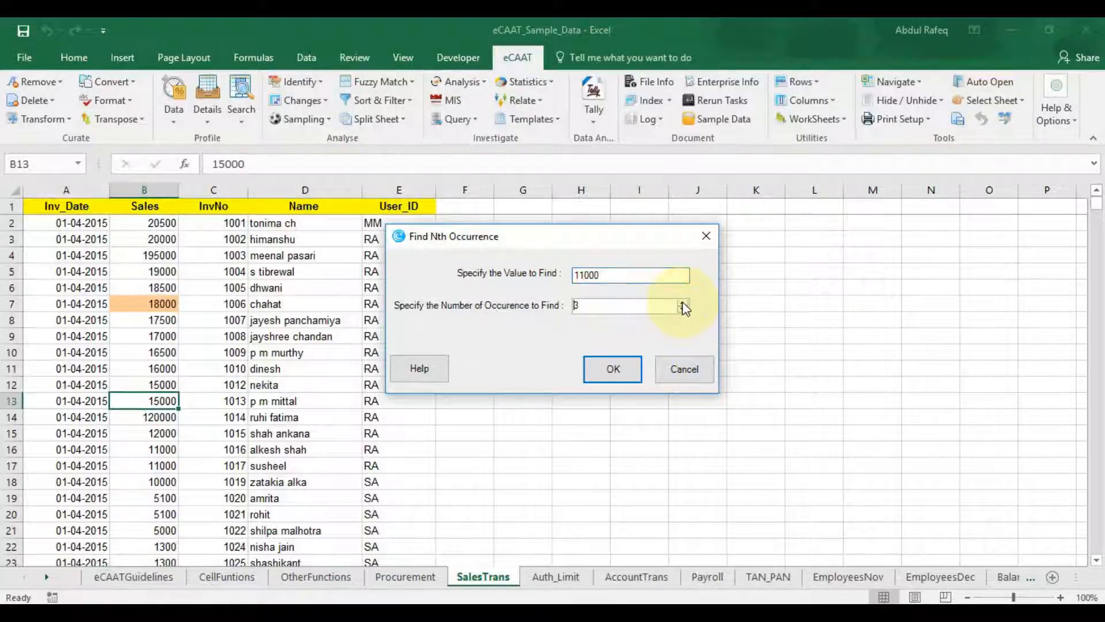
left_click(684, 305)
left_click(616, 371)
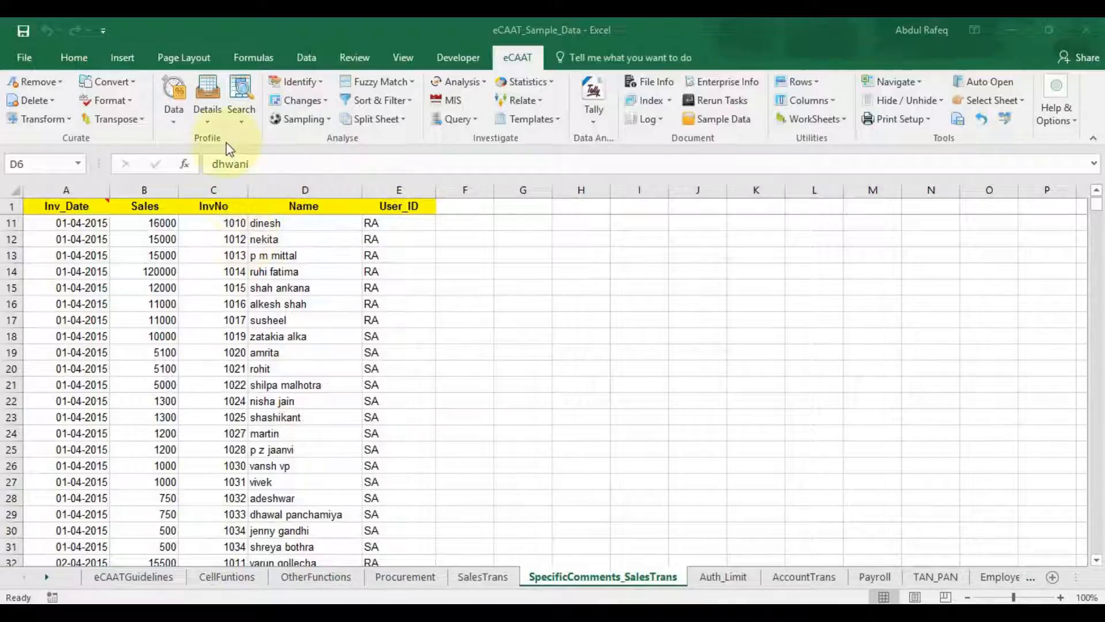
left_click(242, 122)
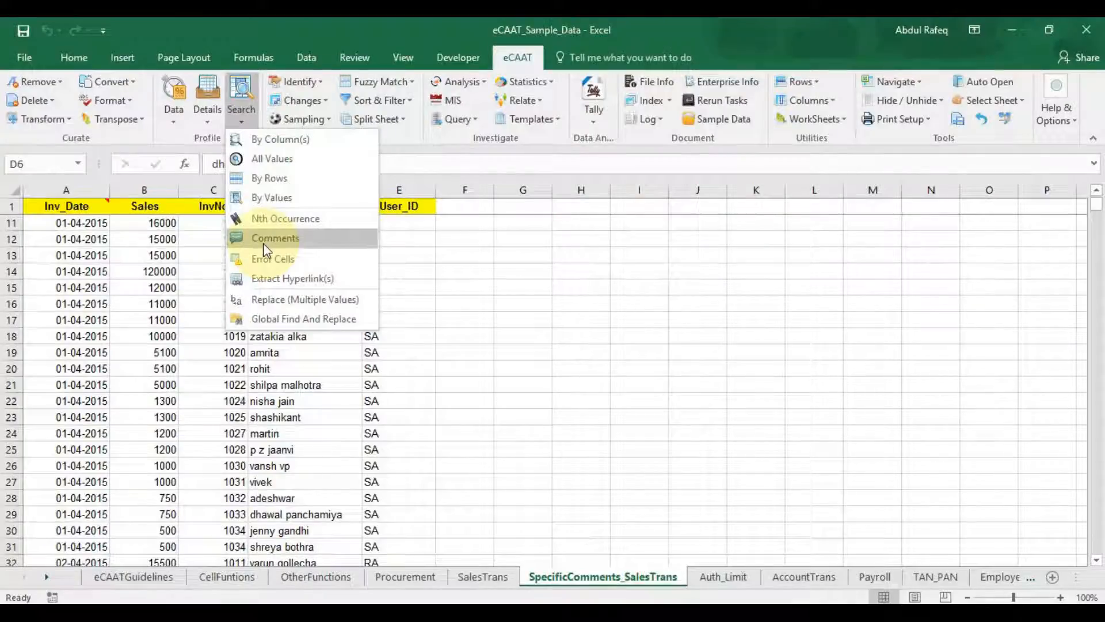
Step: Set up an entire-sheet comment search for 'eCAAT Help file' and 'Tool Tip Messages'
left_click(263, 243)
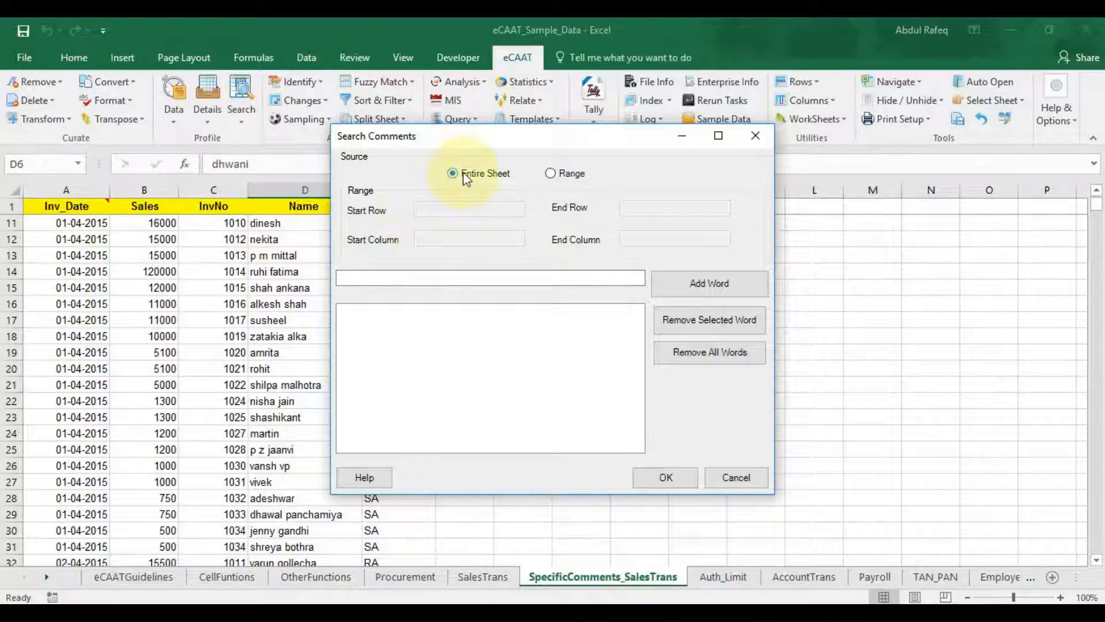
left_click(551, 173)
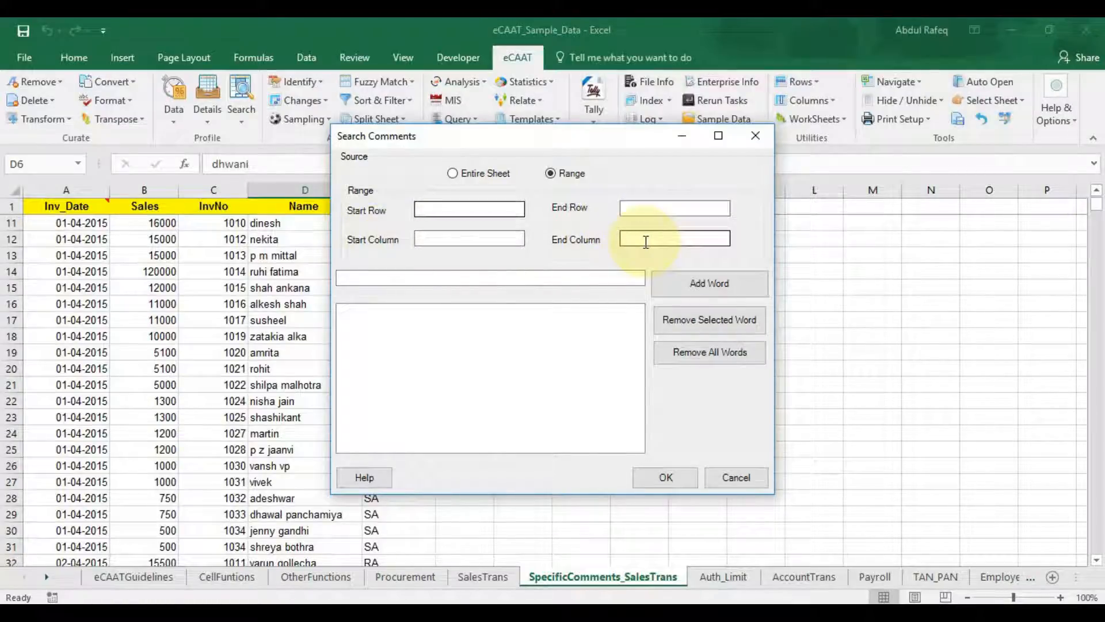
left_click(455, 173)
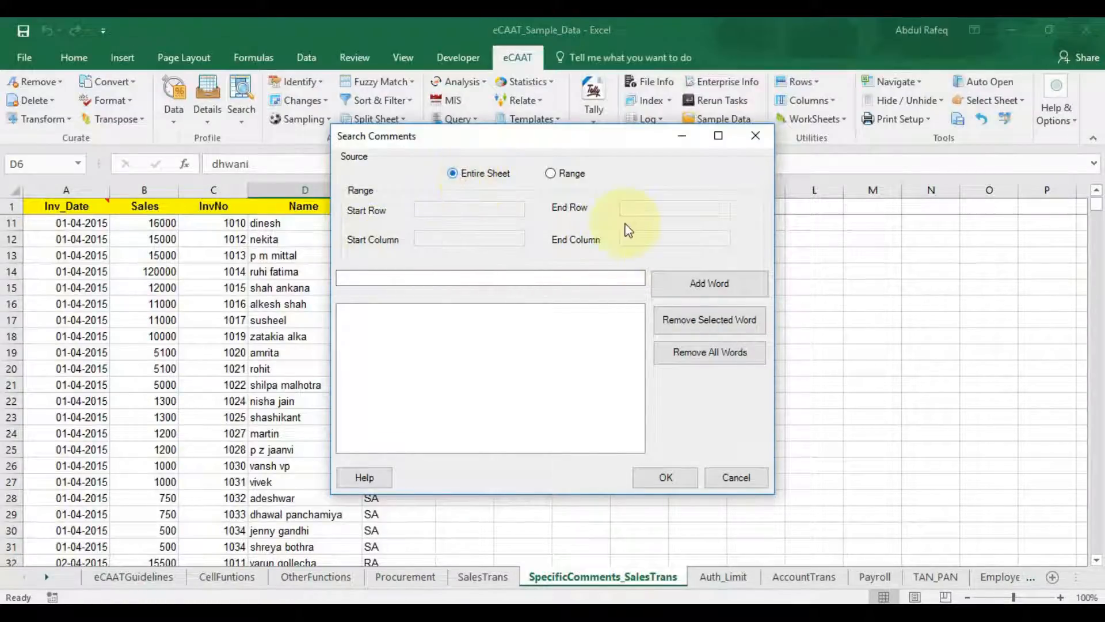
left_click(475, 275)
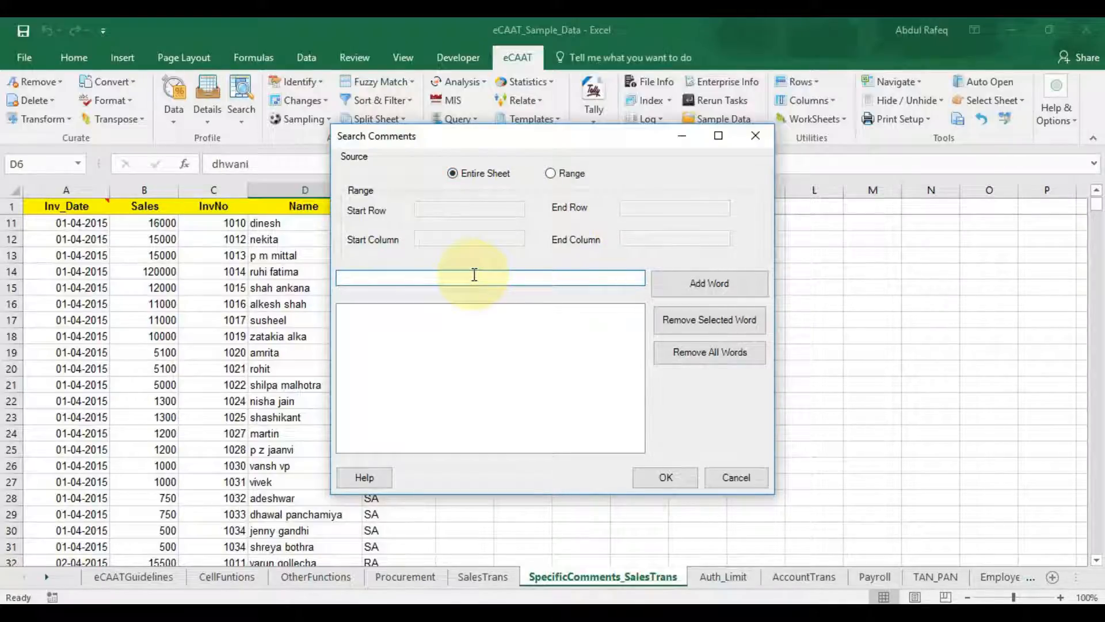
type("eCAAT Help file")
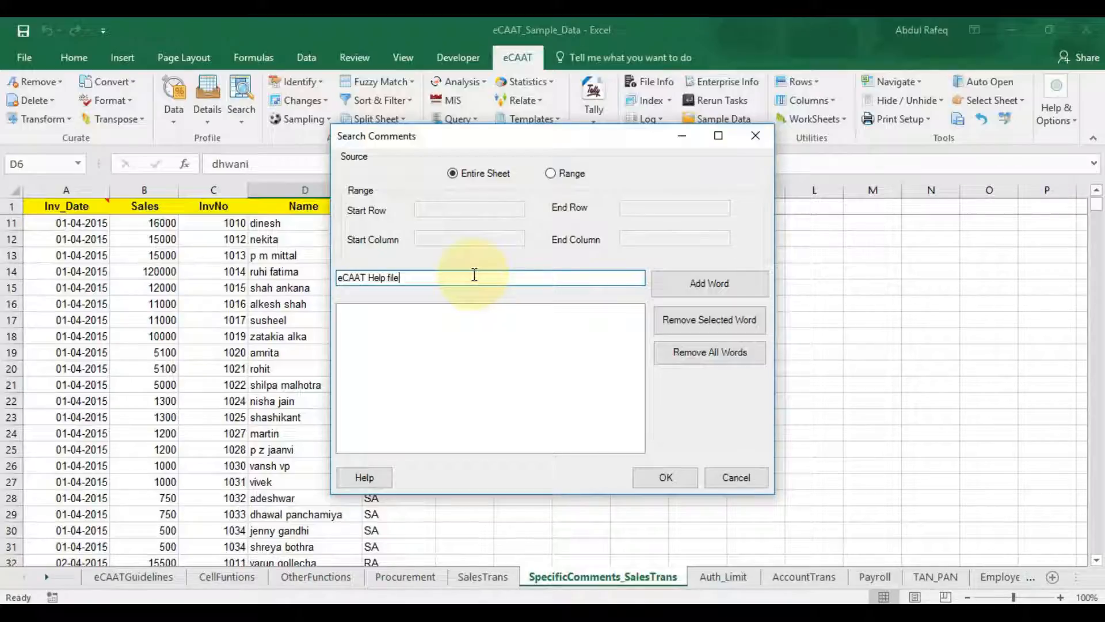
left_click(687, 279)
left_click(423, 277)
type("Tool Tip Messages")
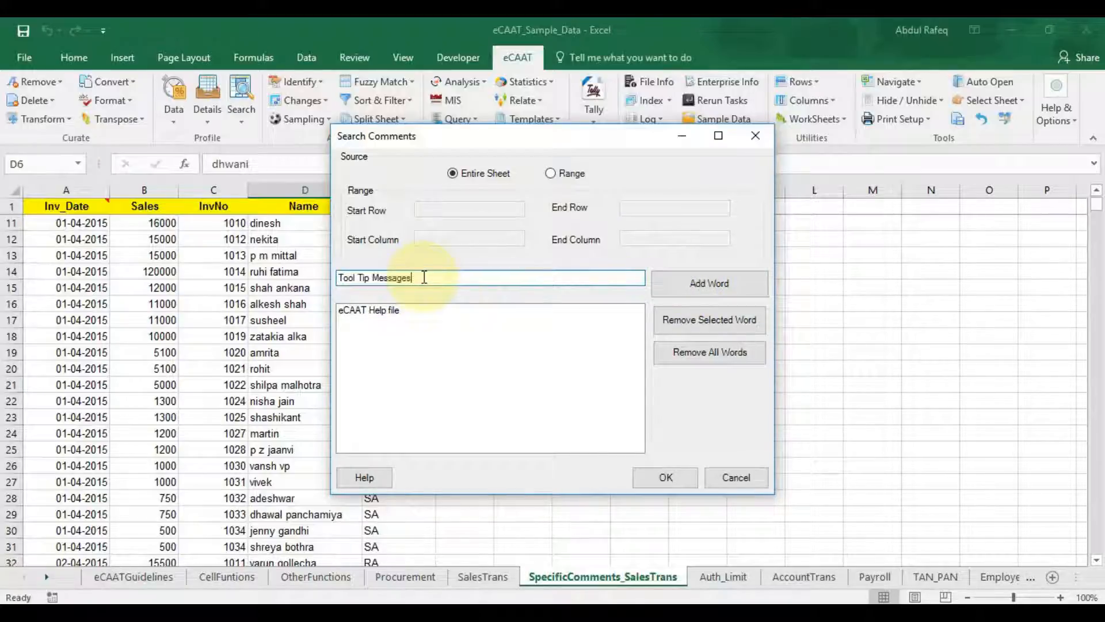
left_click(697, 279)
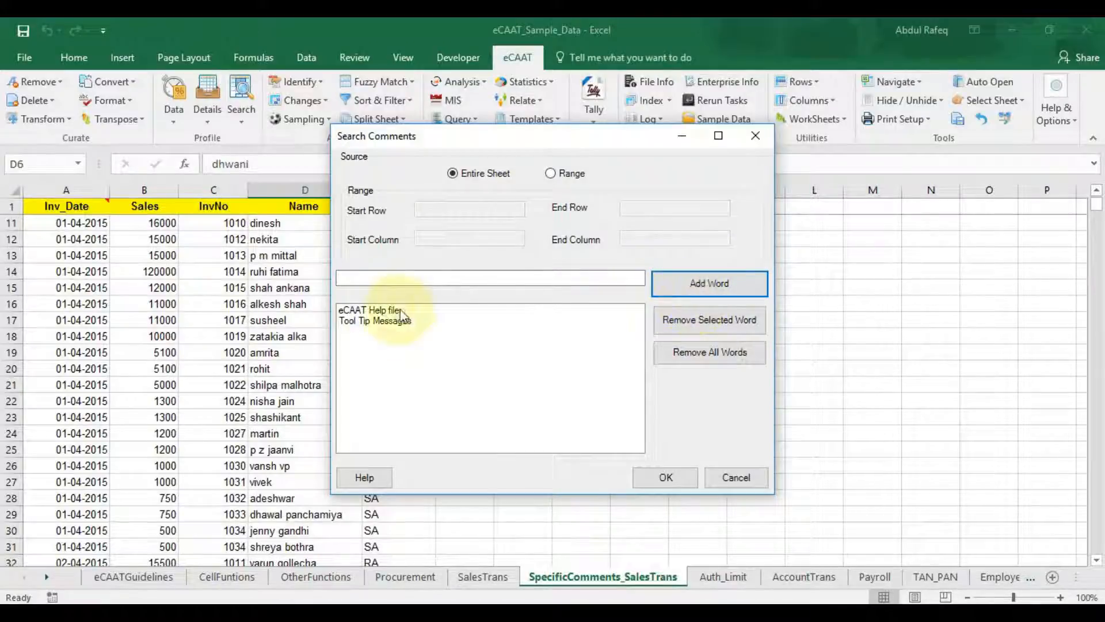
Step: Run the comment search, flagging matching name cells on a new SalesTrans (2) sheet
left_click(381, 311)
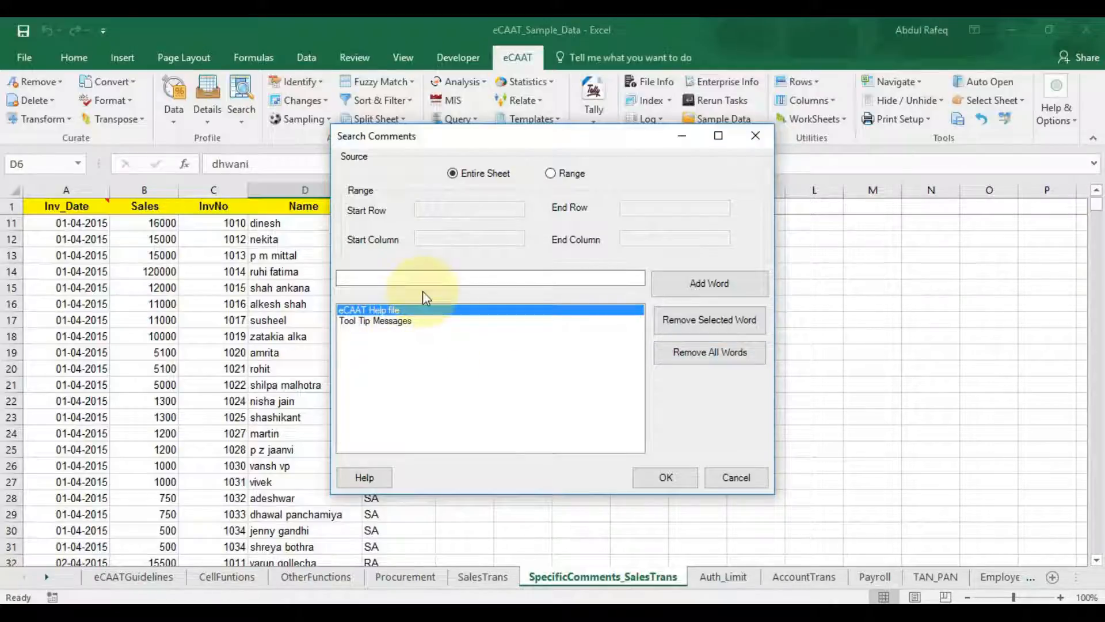
left_click(668, 479)
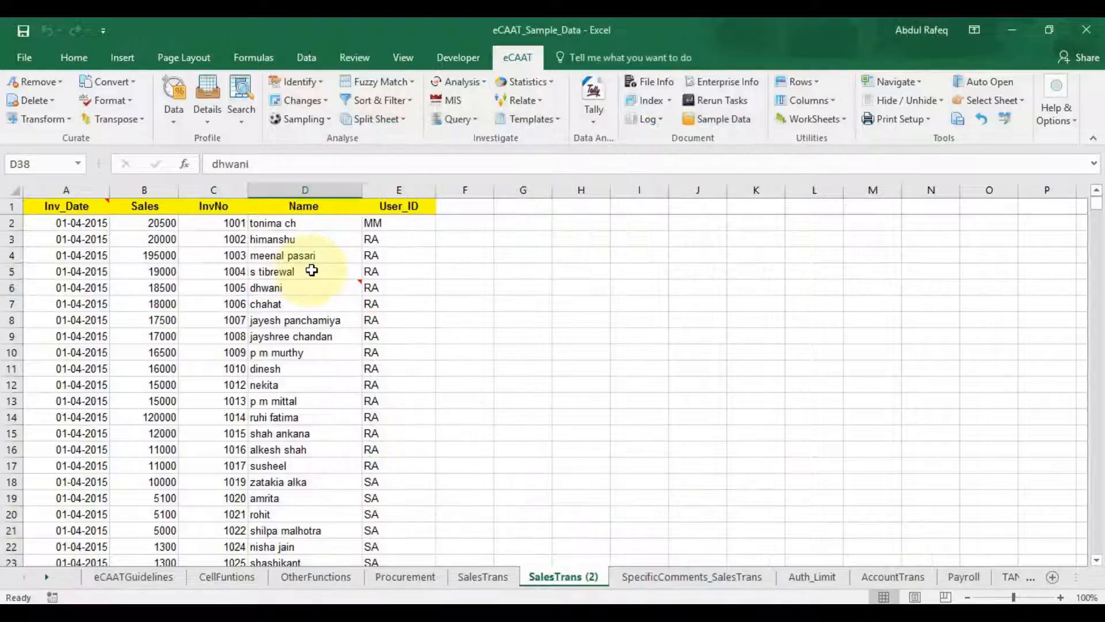
mouse_move(329, 287)
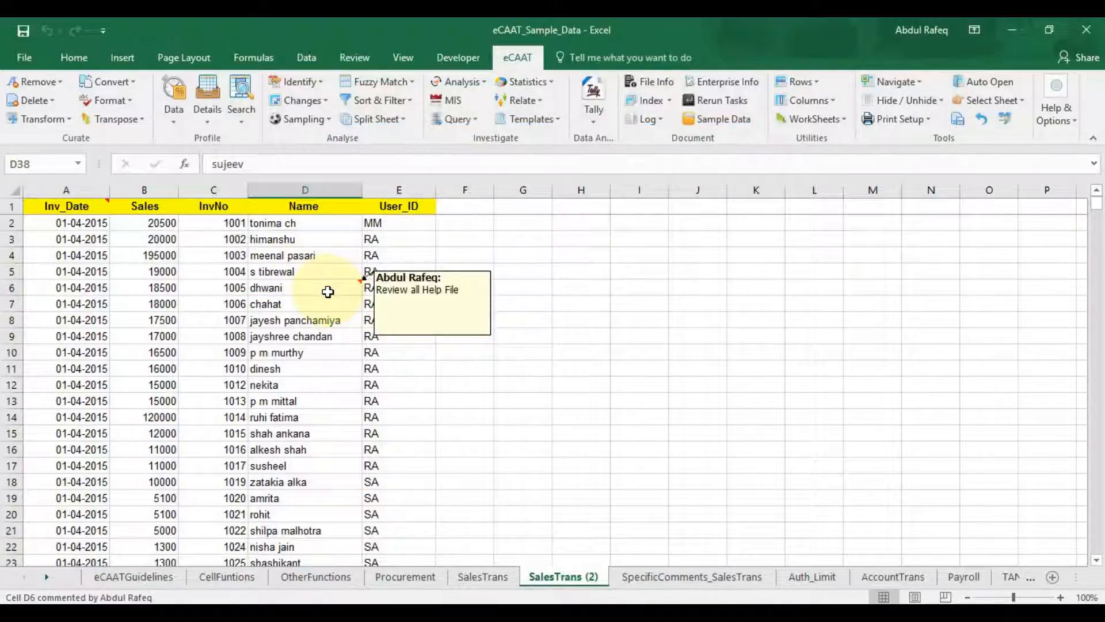
scroll(328, 289, "down", 8)
scroll(352, 346, "down", 2)
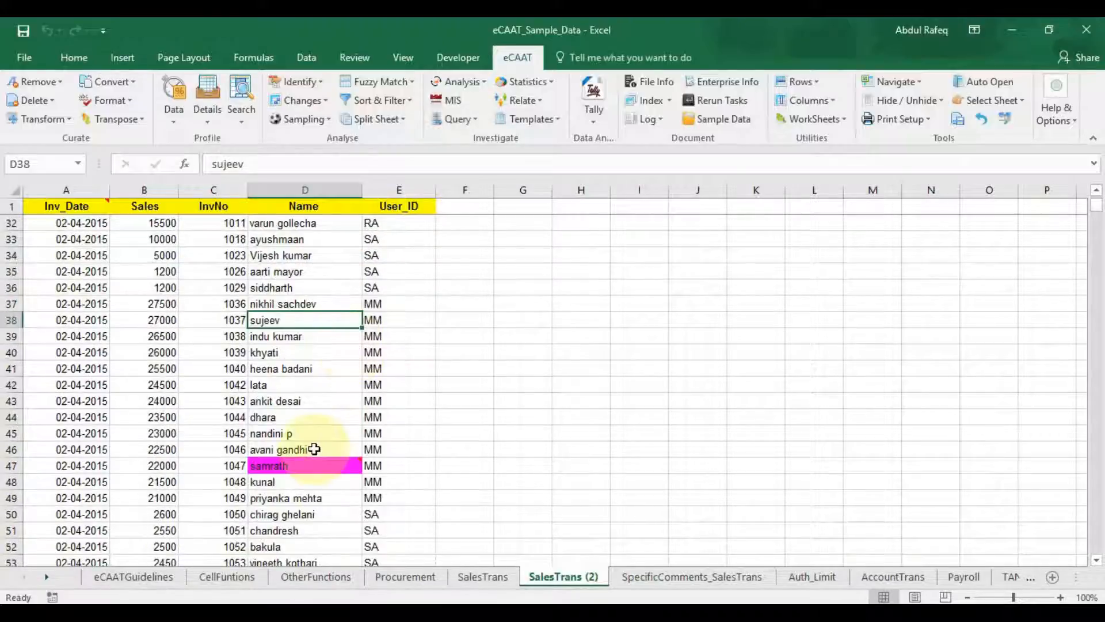
mouse_move(313, 467)
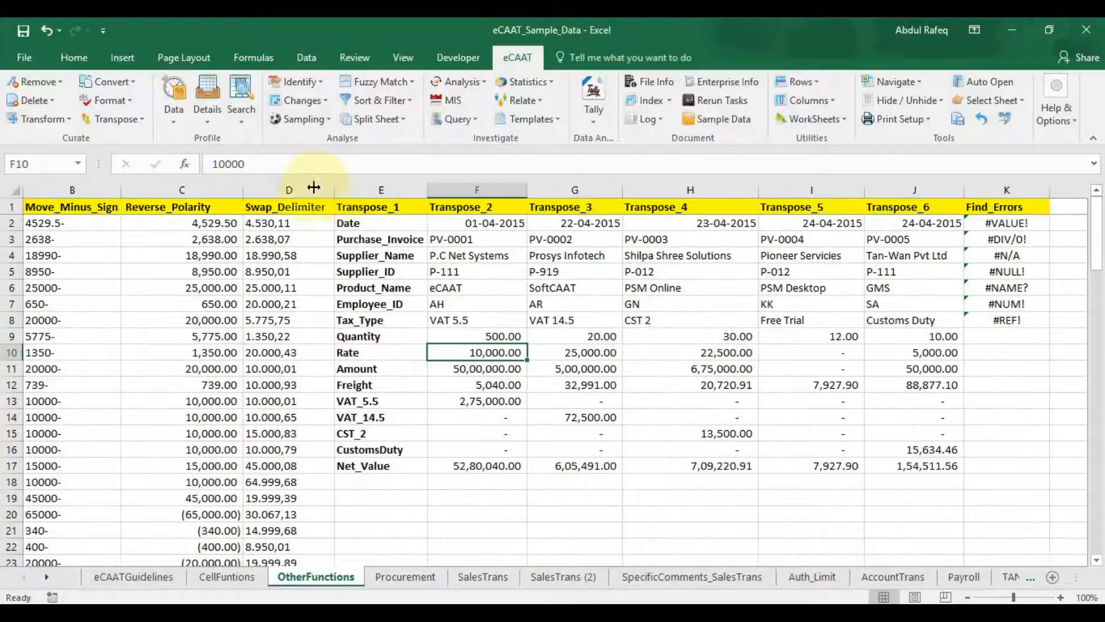
Step: Find error cells across the entire worksheet and export K2–K8 to ErrorCell_Extract
left_click(245, 125)
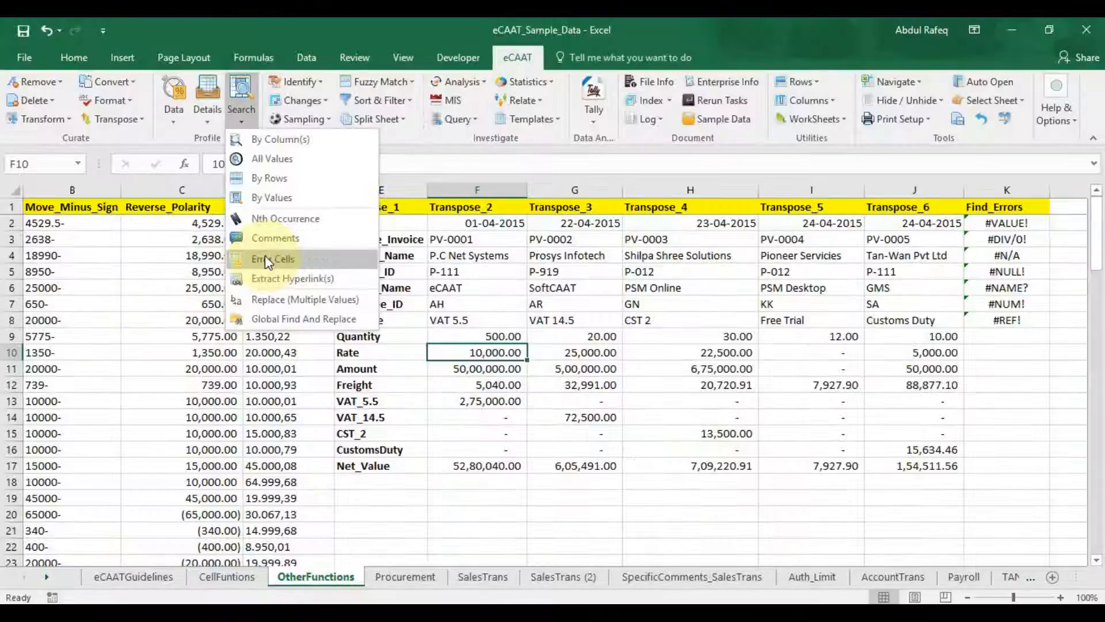
left_click(268, 258)
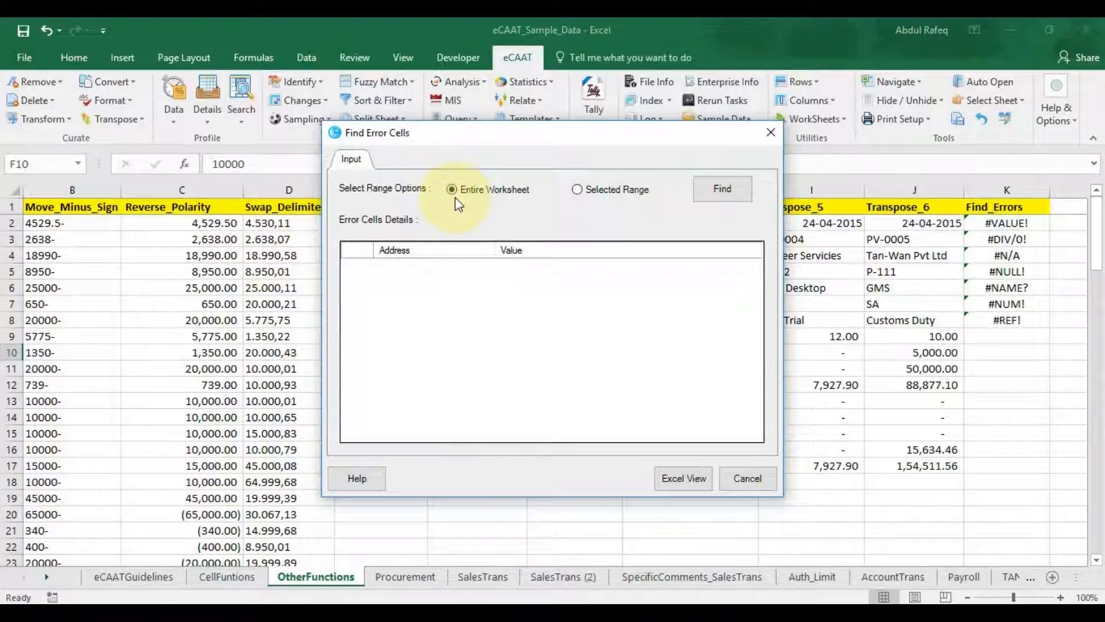
left_click(579, 190)
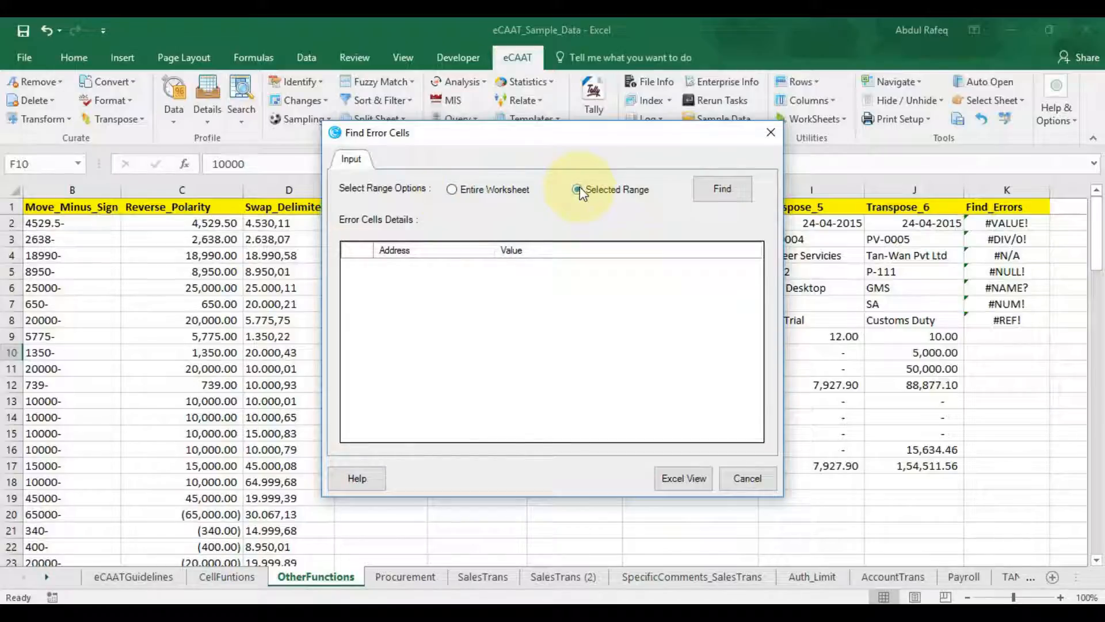
left_click(452, 190)
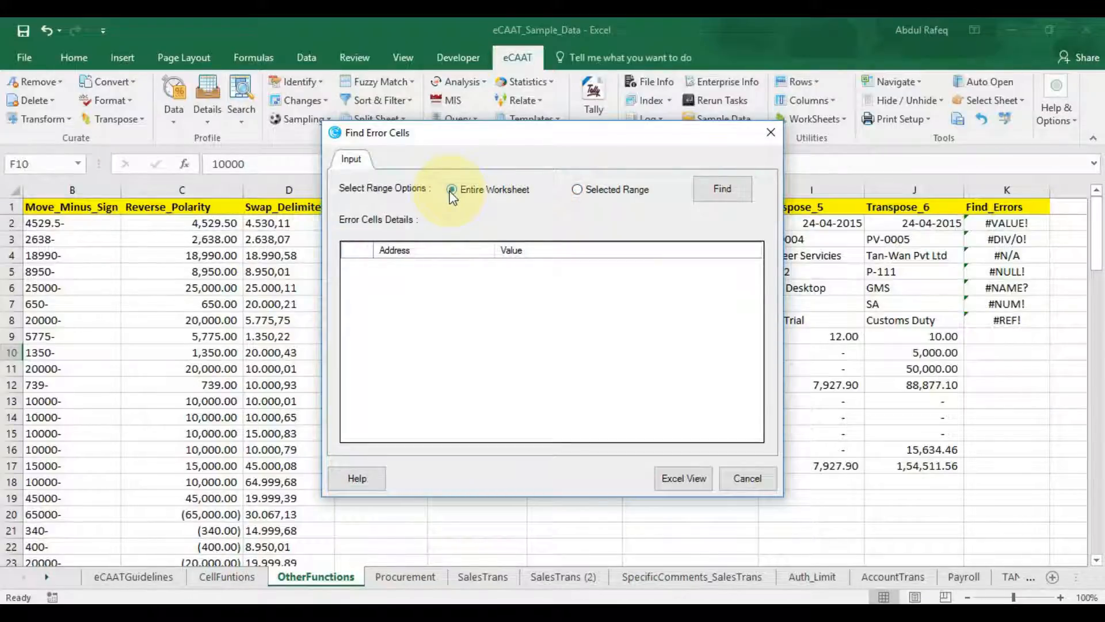
left_click(708, 192)
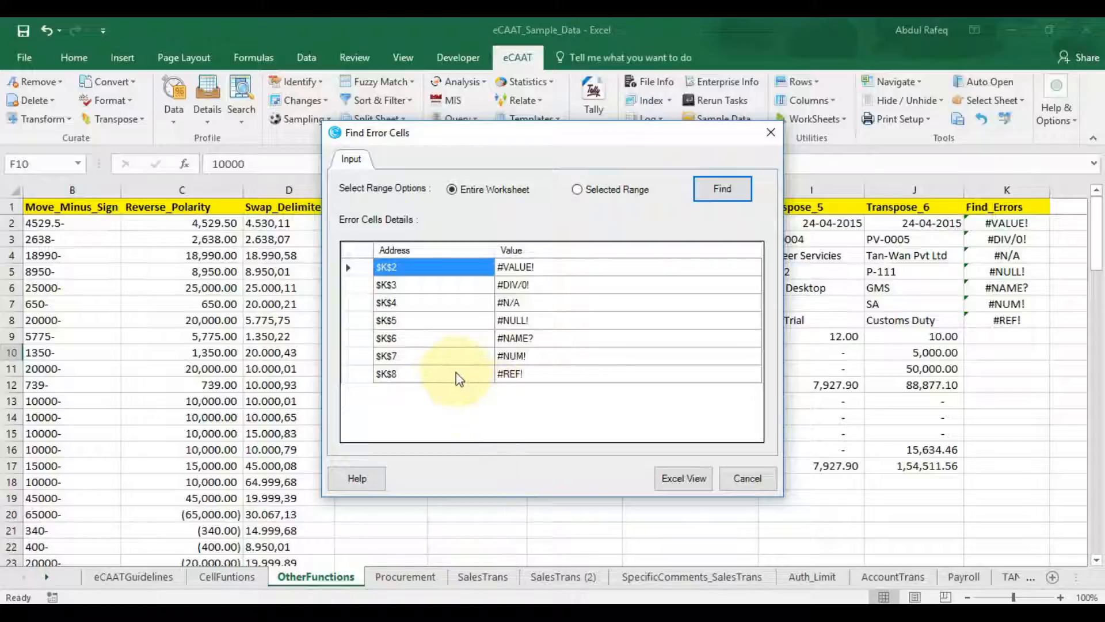
left_click(683, 477)
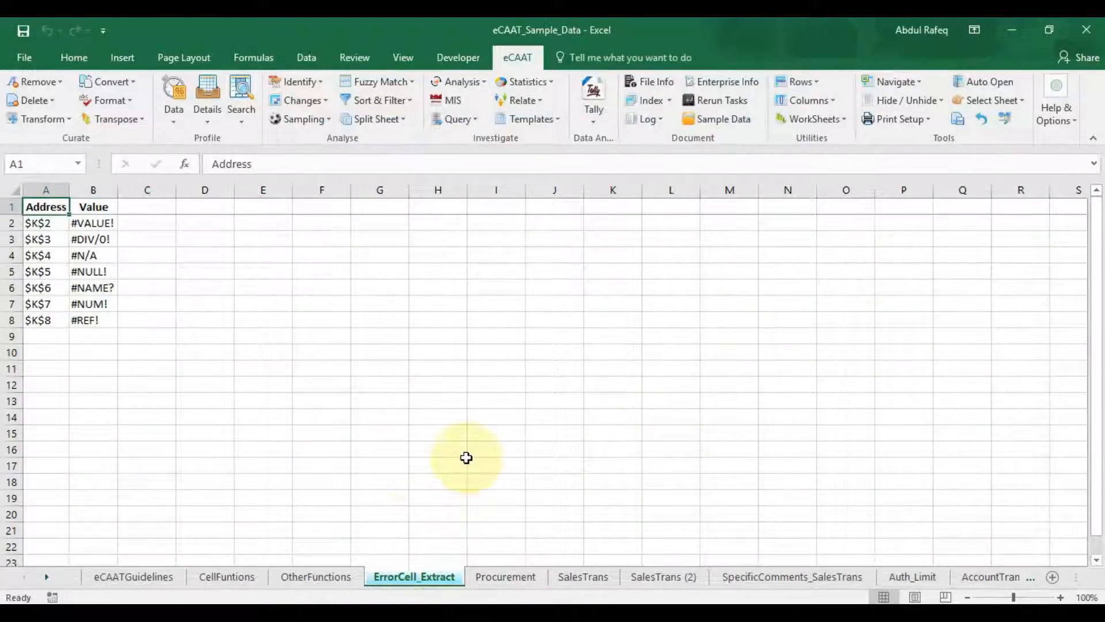
Step: Search the selected range K2:K5 for error cells and export them to ErrorCell_Extract1
left_click(345, 572)
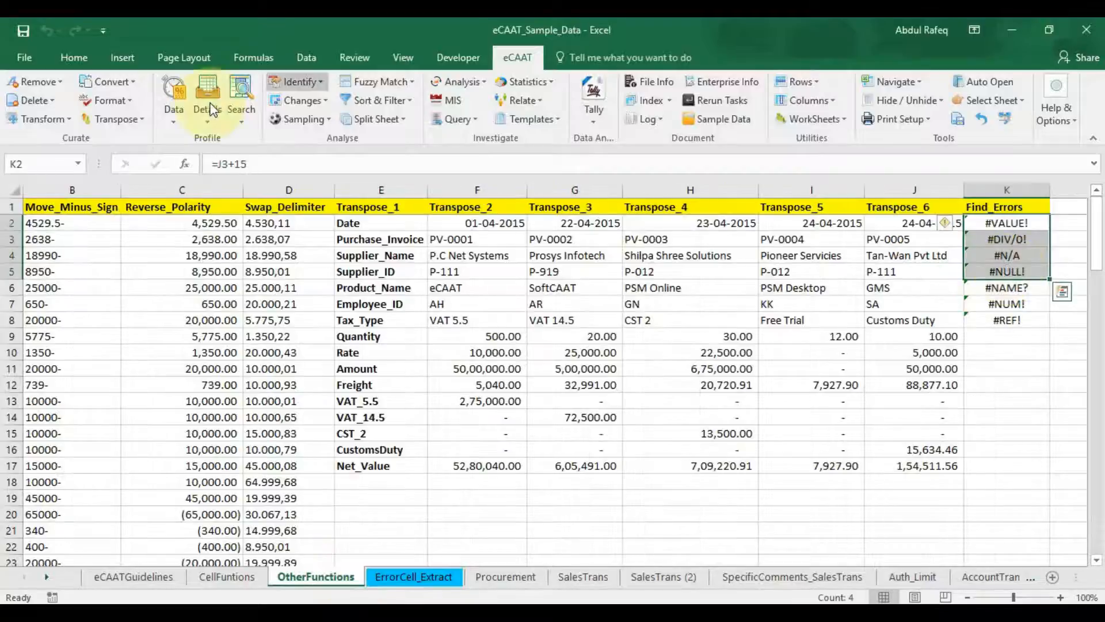
left_click(239, 122)
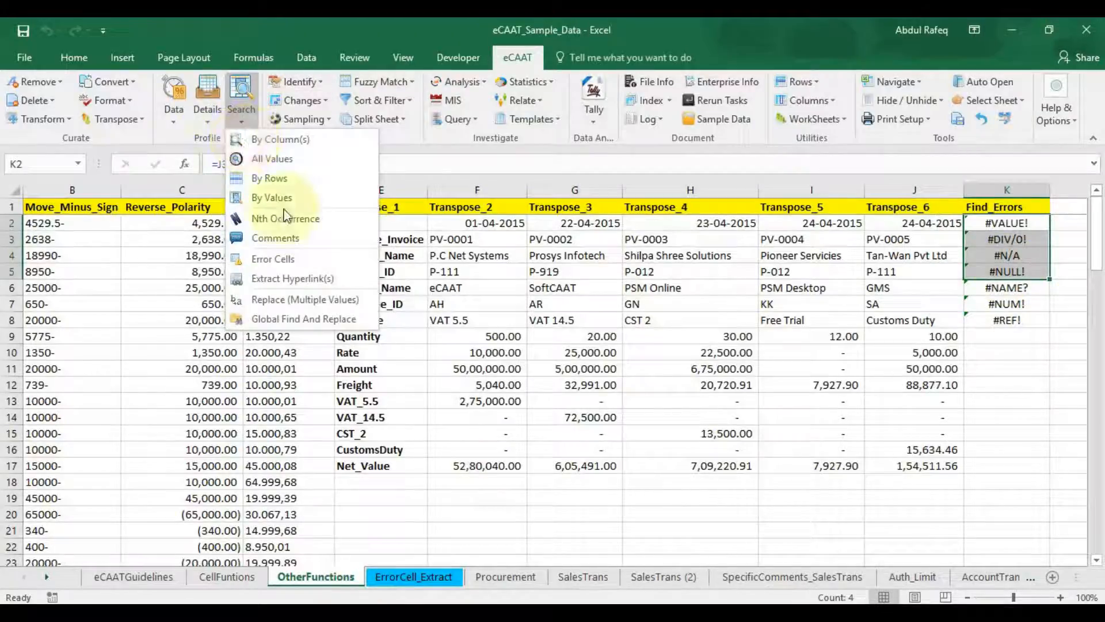
left_click(281, 258)
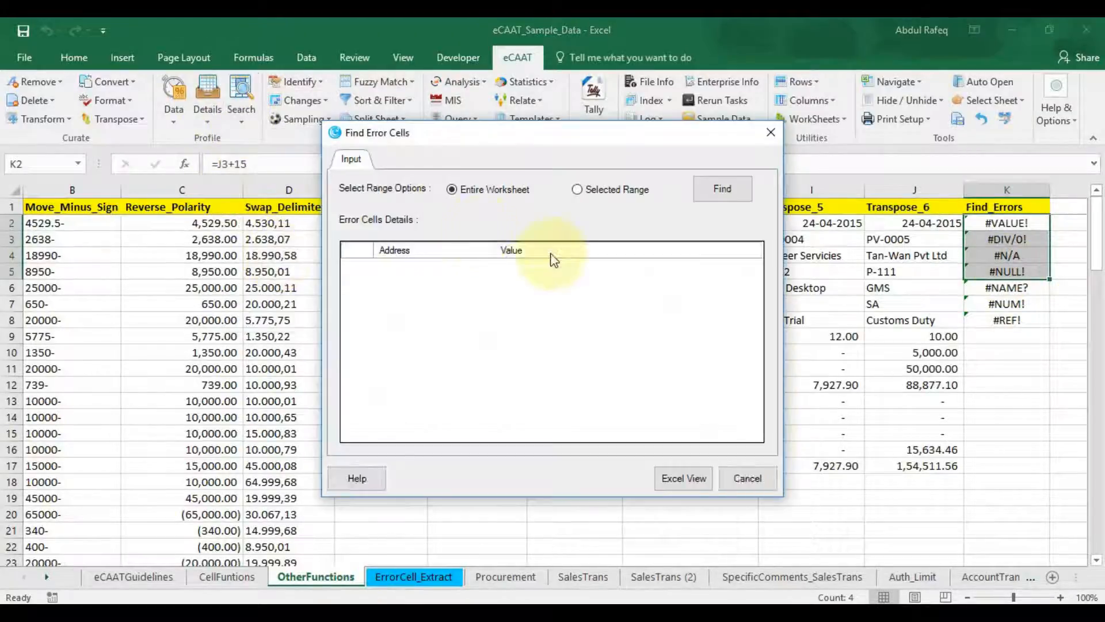
left_click(604, 194)
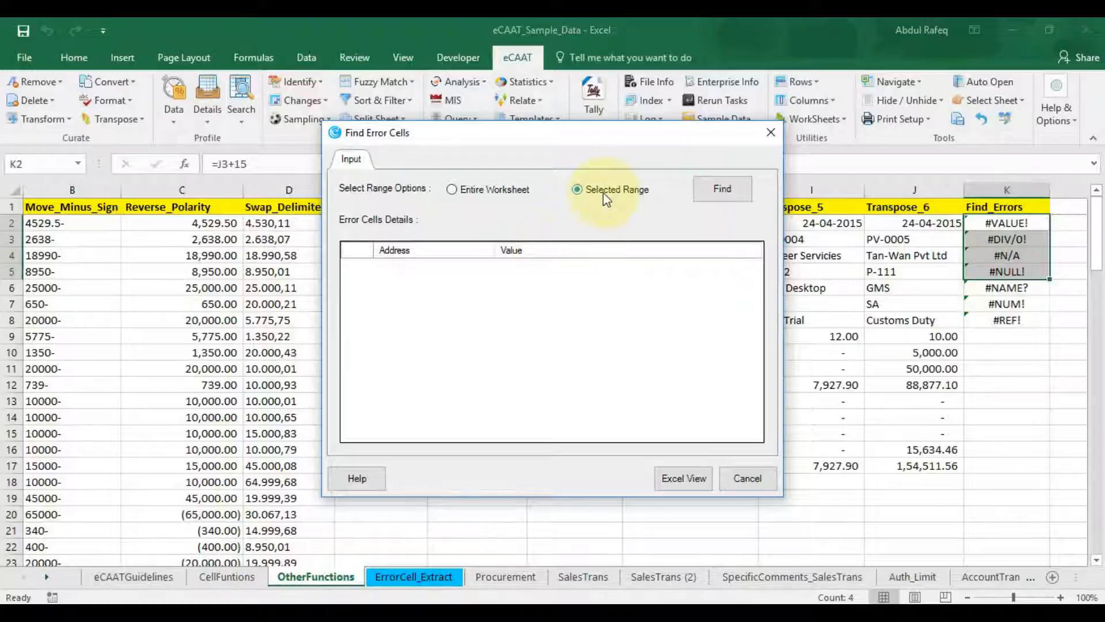
left_click(739, 194)
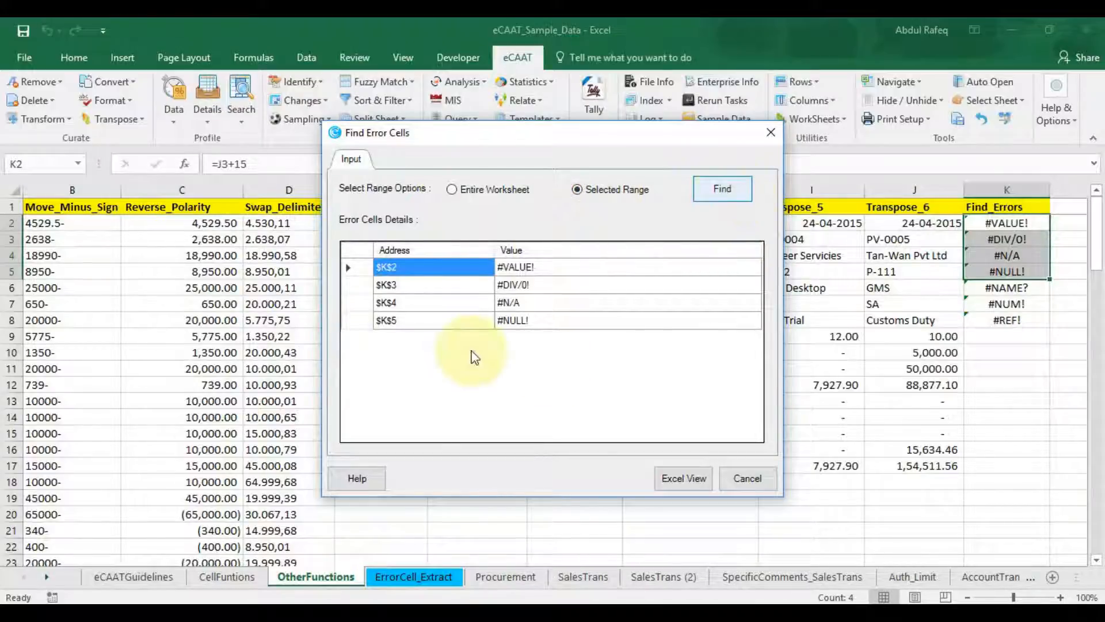
left_click(682, 479)
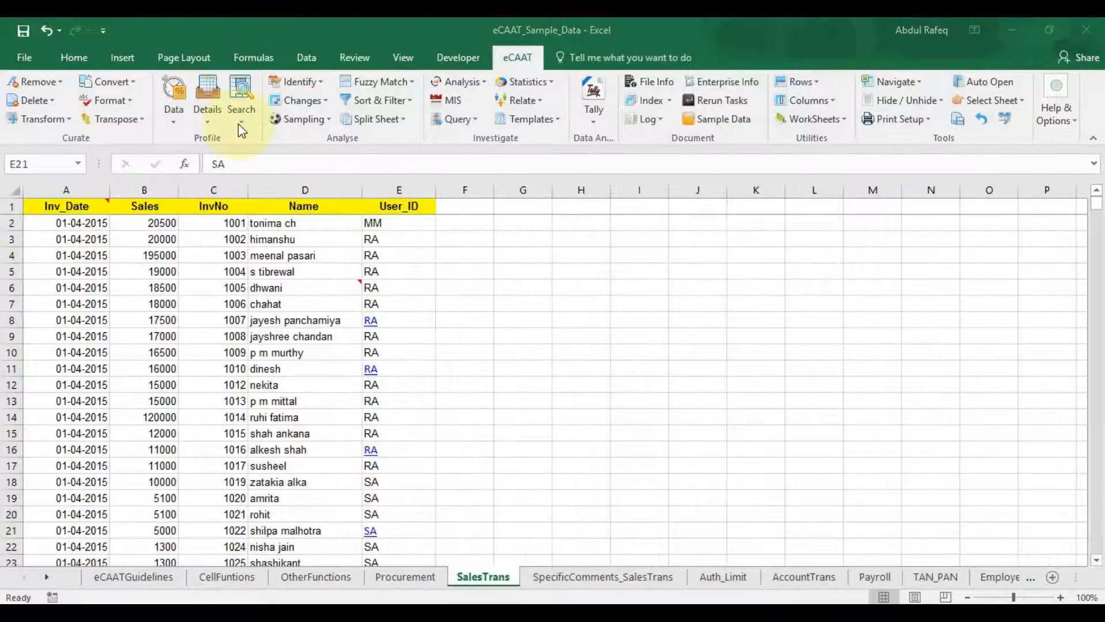
Step: Extract the hyperlinks in E8, E11, E16 and E21 and export them to an Extract sheet
left_click(241, 122)
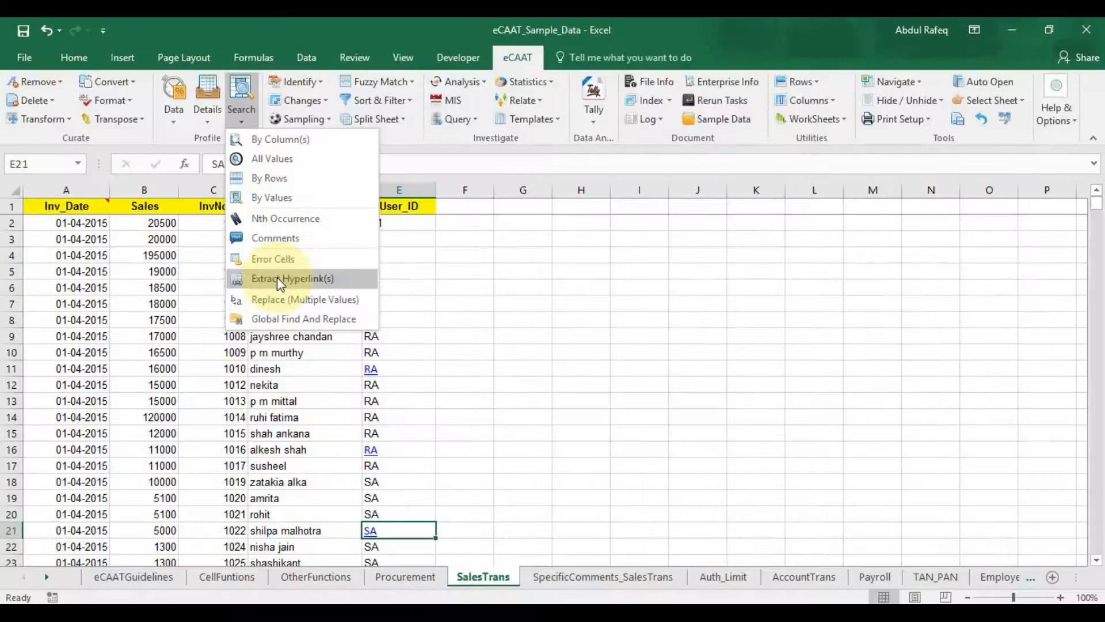
left_click(279, 280)
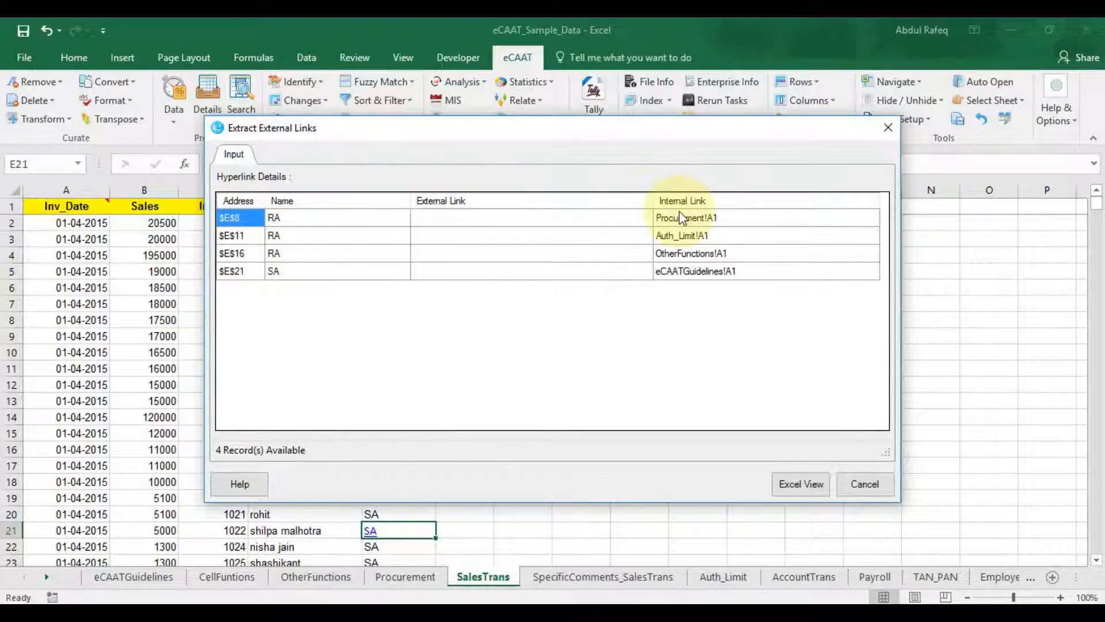
left_click(795, 482)
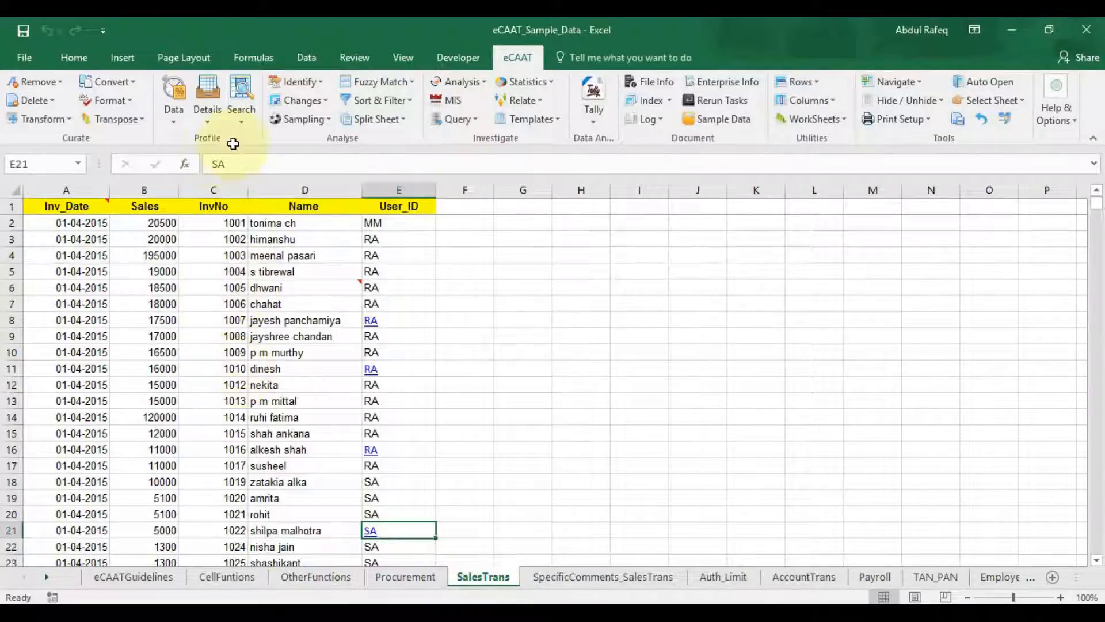
Step: Start eCAAT Search > Replace (Multiple Values) and accept the no-undo warning
left_click(242, 122)
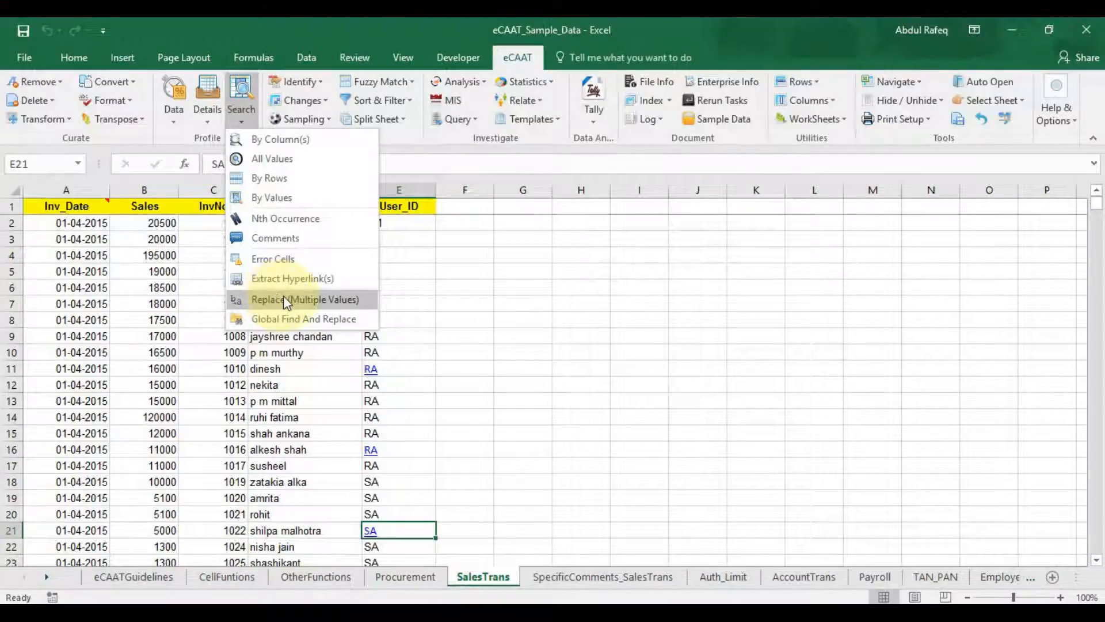
left_click(286, 301)
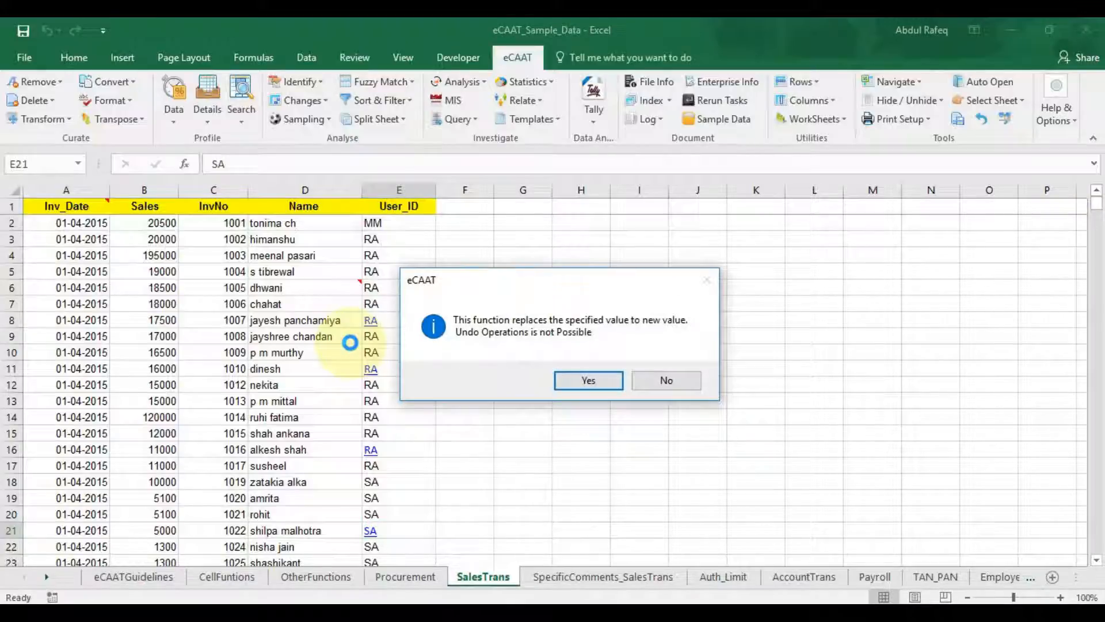
left_click(585, 381)
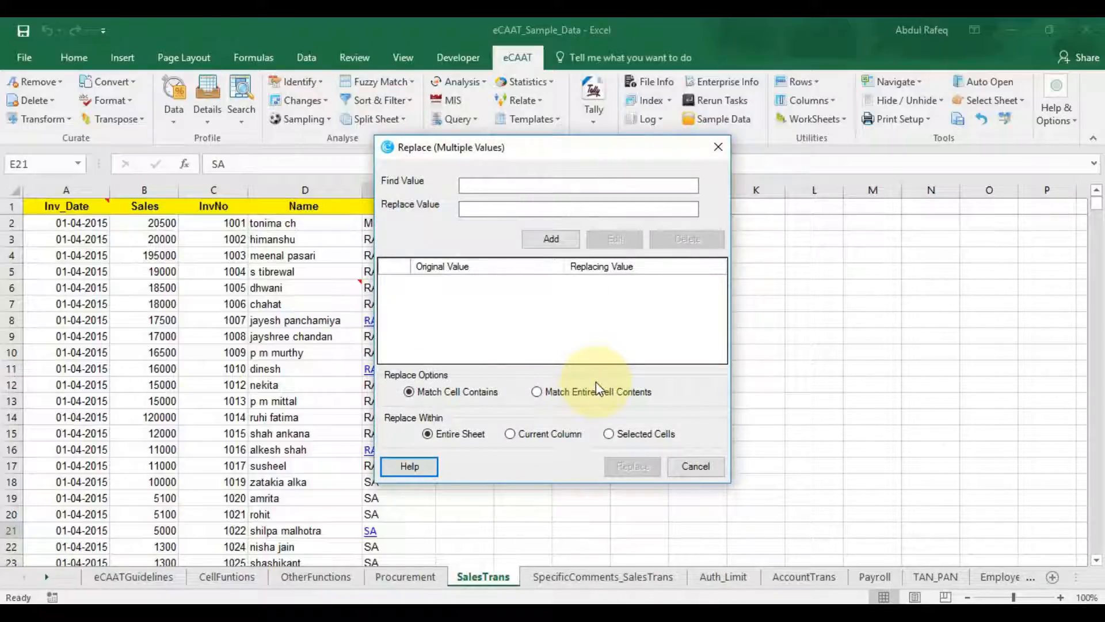
Step: Add the pair Find 5100, Replace 9999 to the replacement list
left_click(499, 187)
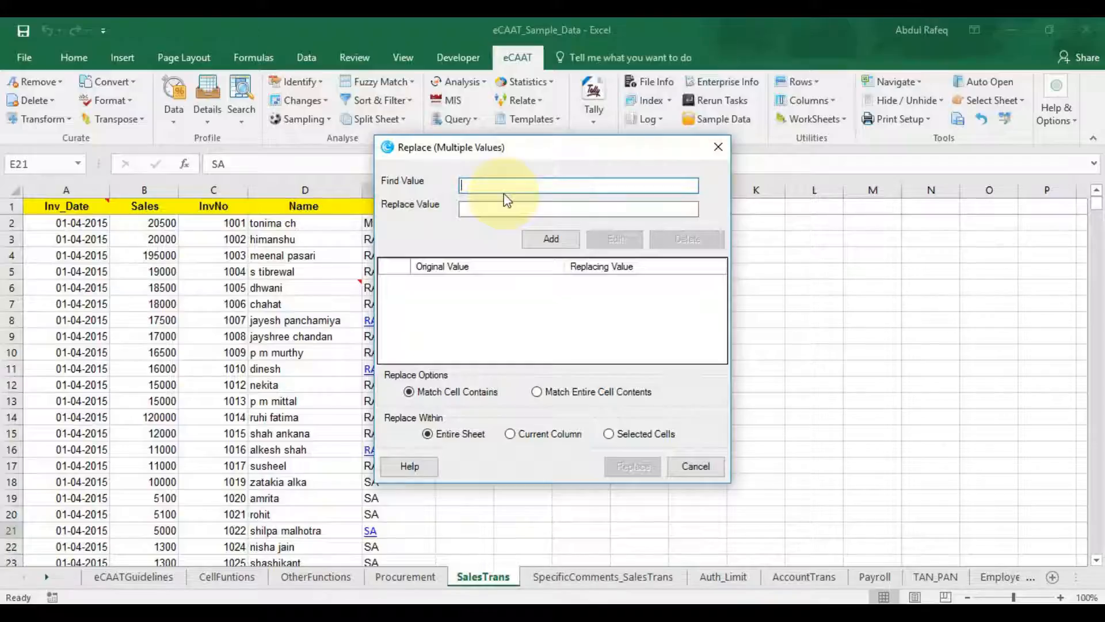
type("5100")
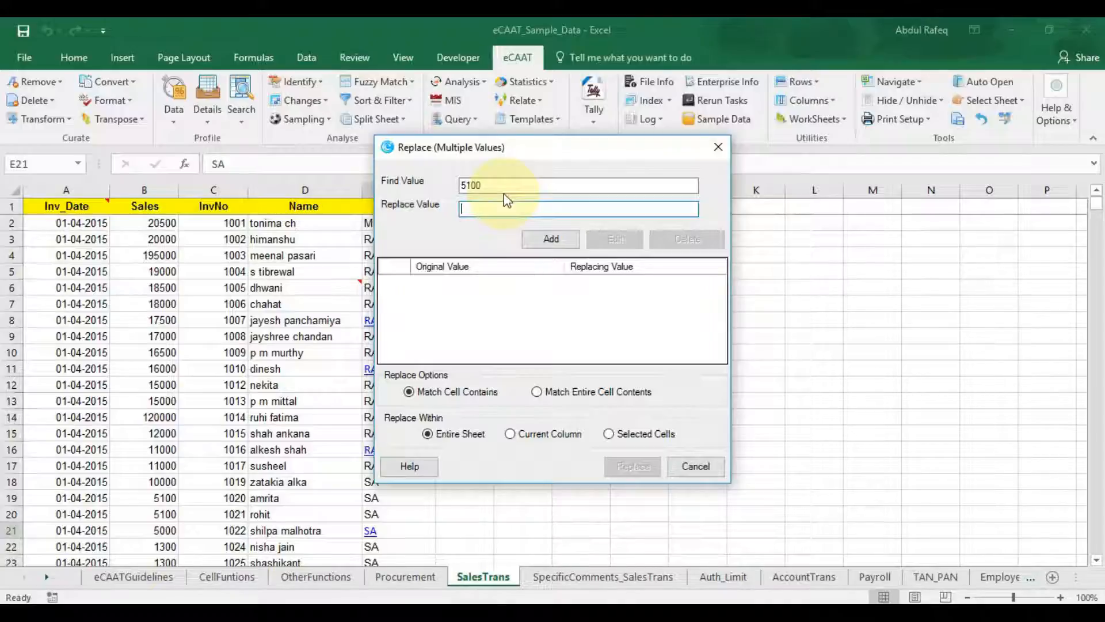
type("9999")
left_click(565, 238)
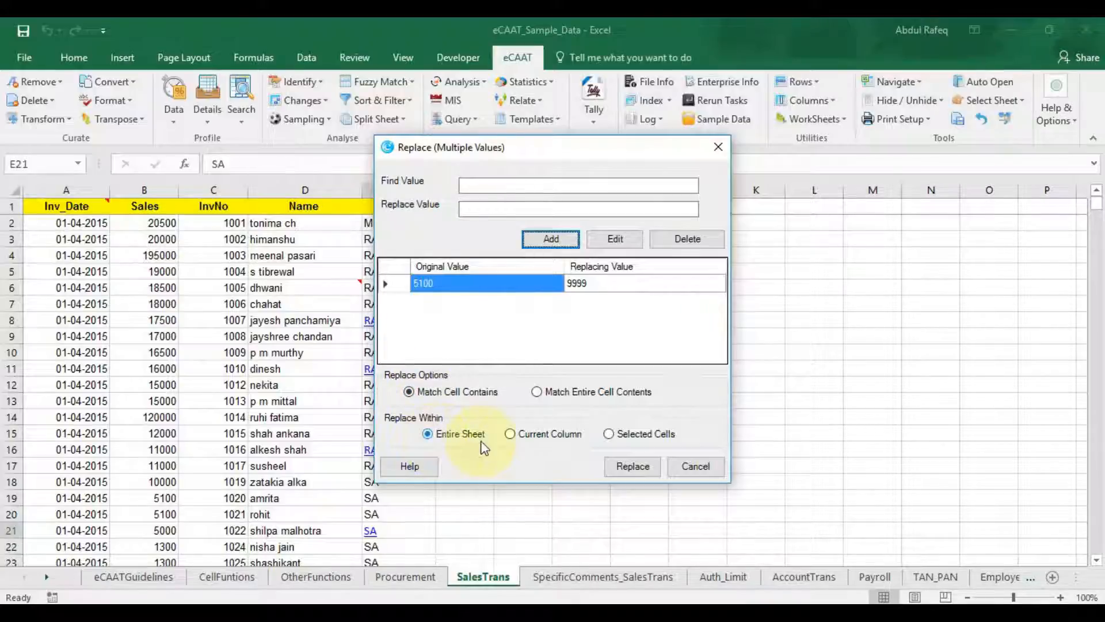
Step: With Match Cell Contains and Entire Sheet set, replace 5100 with 9999, confirming 54 replacements
left_click(547, 393)
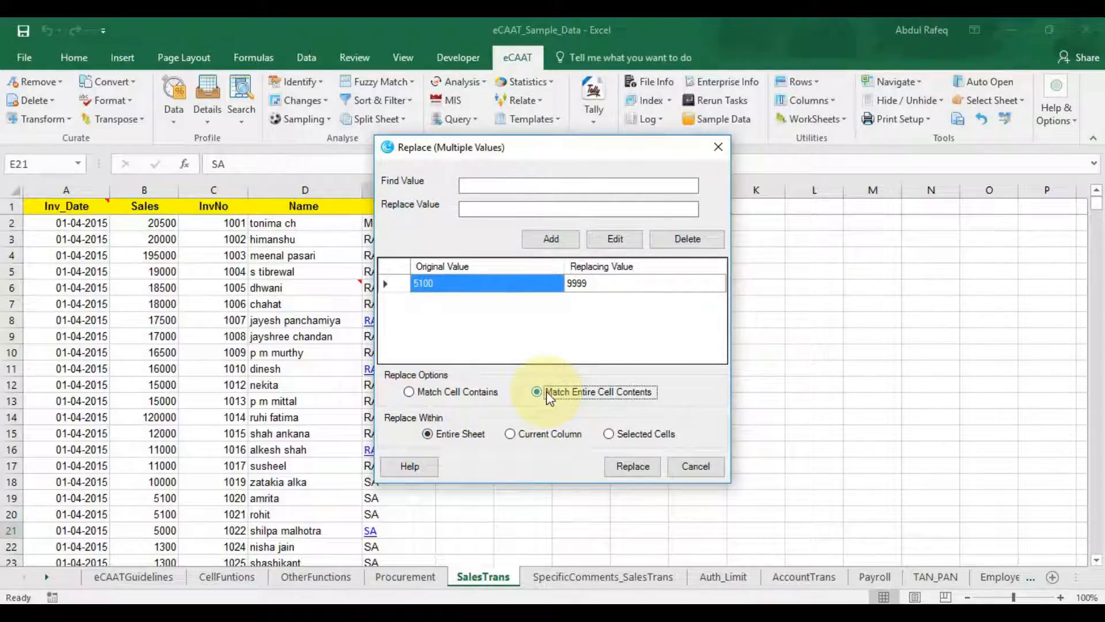
left_click(510, 435)
left_click(617, 436)
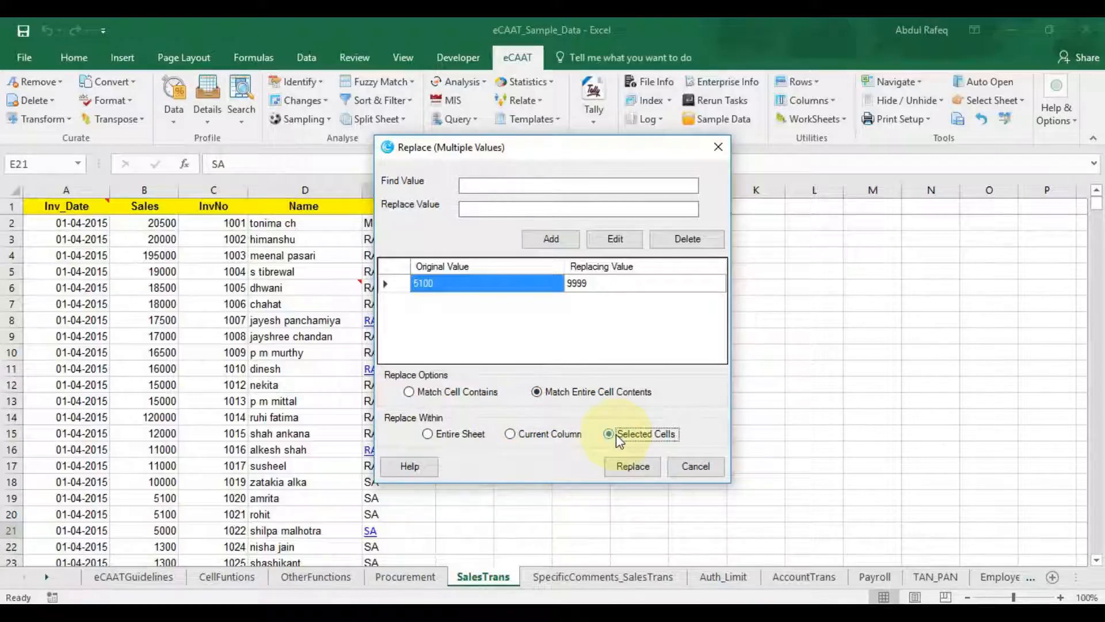
left_click(409, 394)
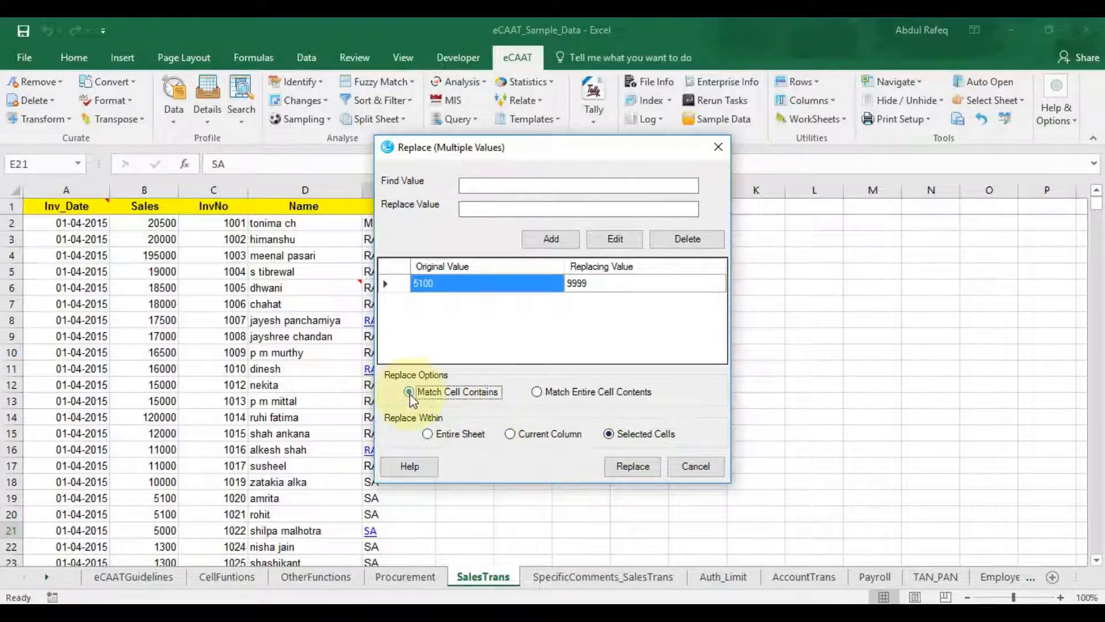
left_click(427, 435)
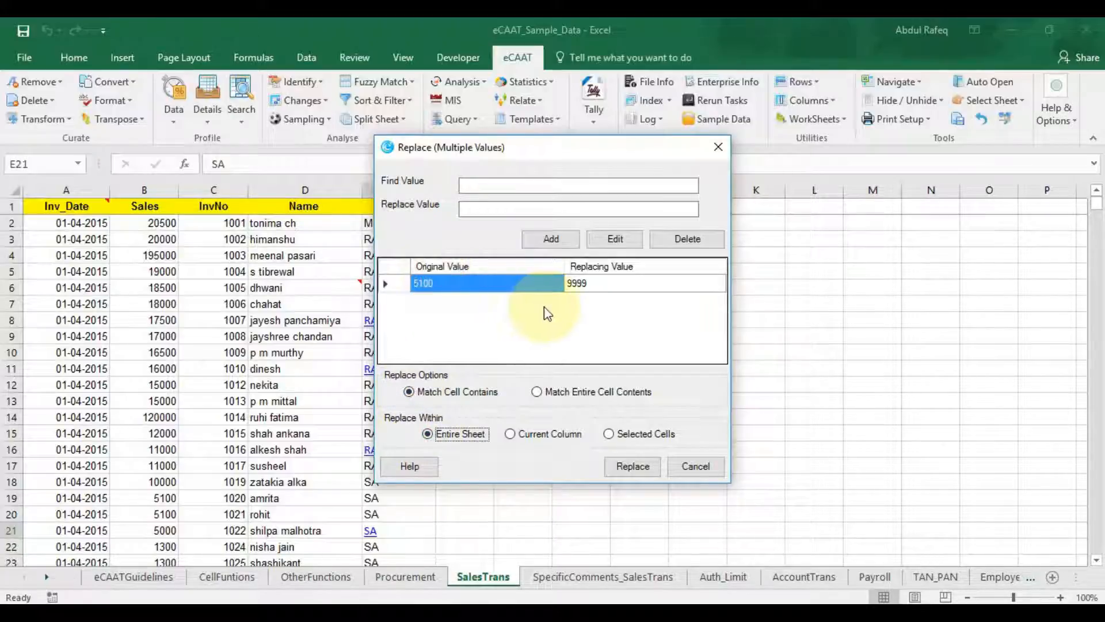
left_click(628, 466)
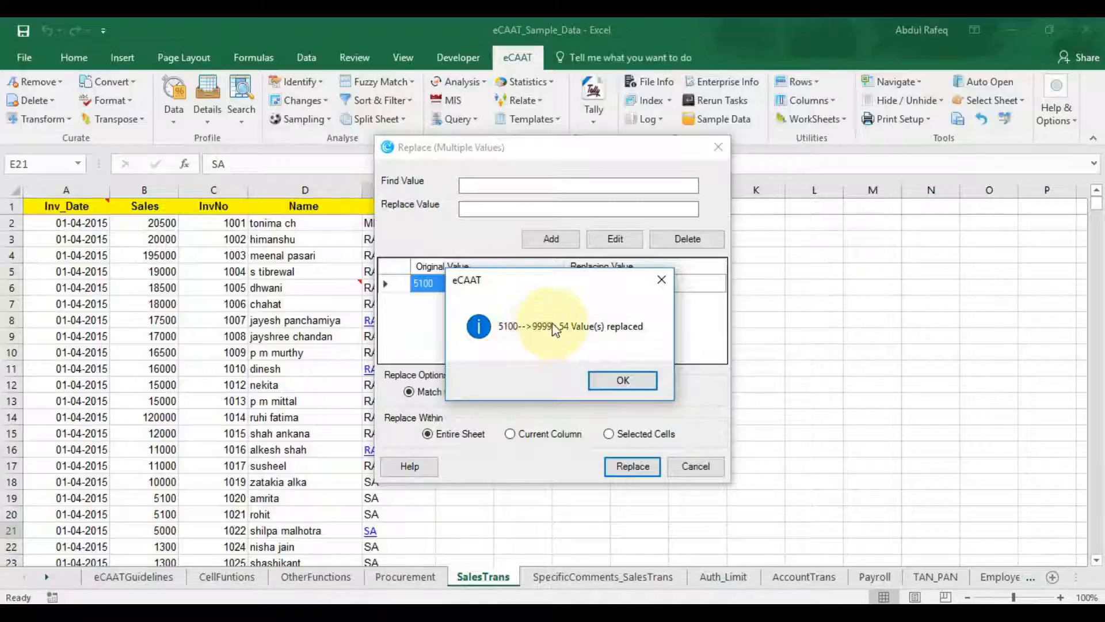
left_click(602, 379)
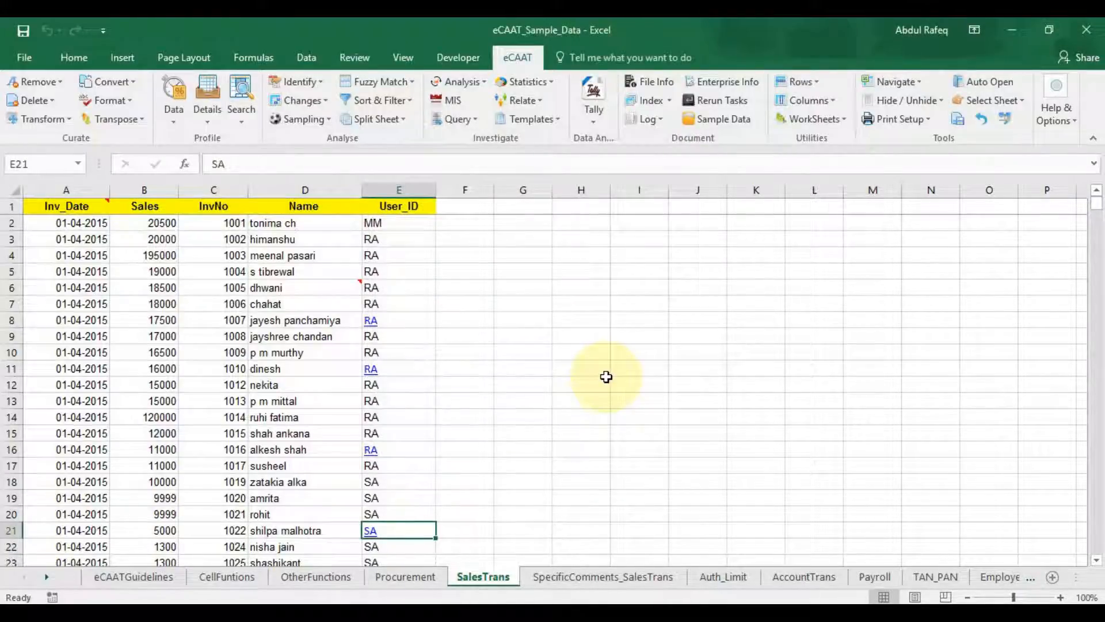
Step: Launch eCAAT Global Find And Replace, accept the backup warning, and select its empty Find and Replace fields
left_click(240, 122)
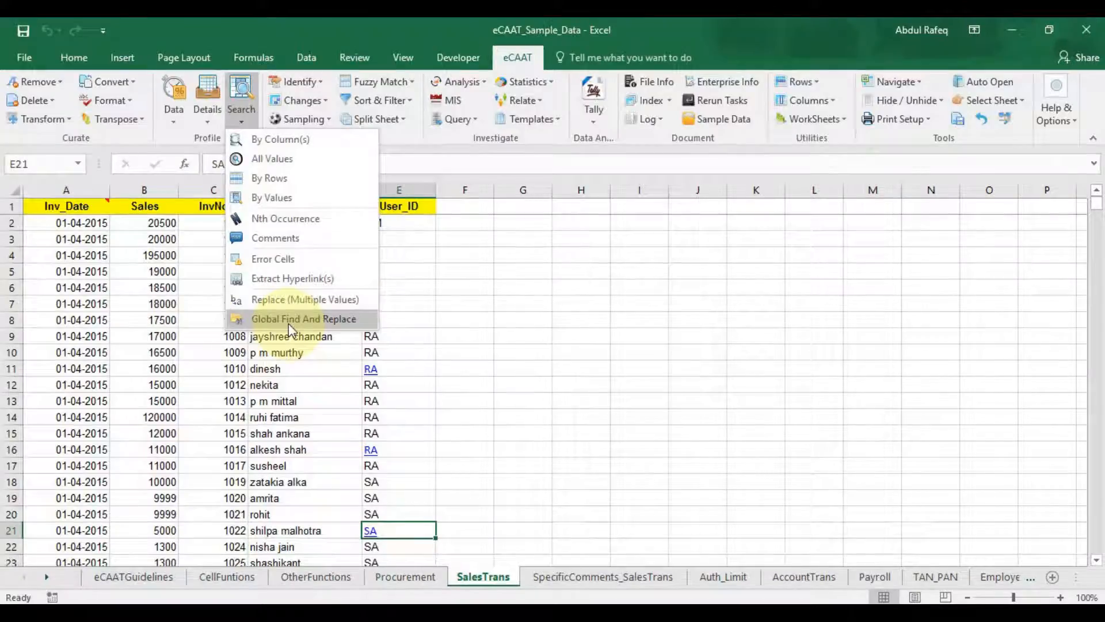
left_click(289, 323)
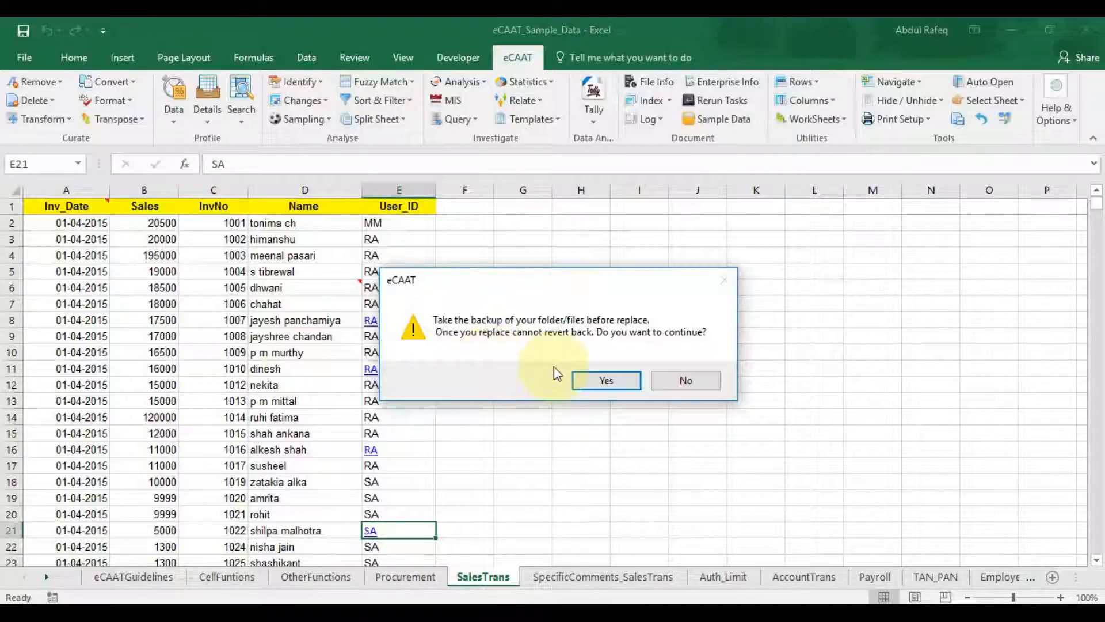
left_click(592, 383)
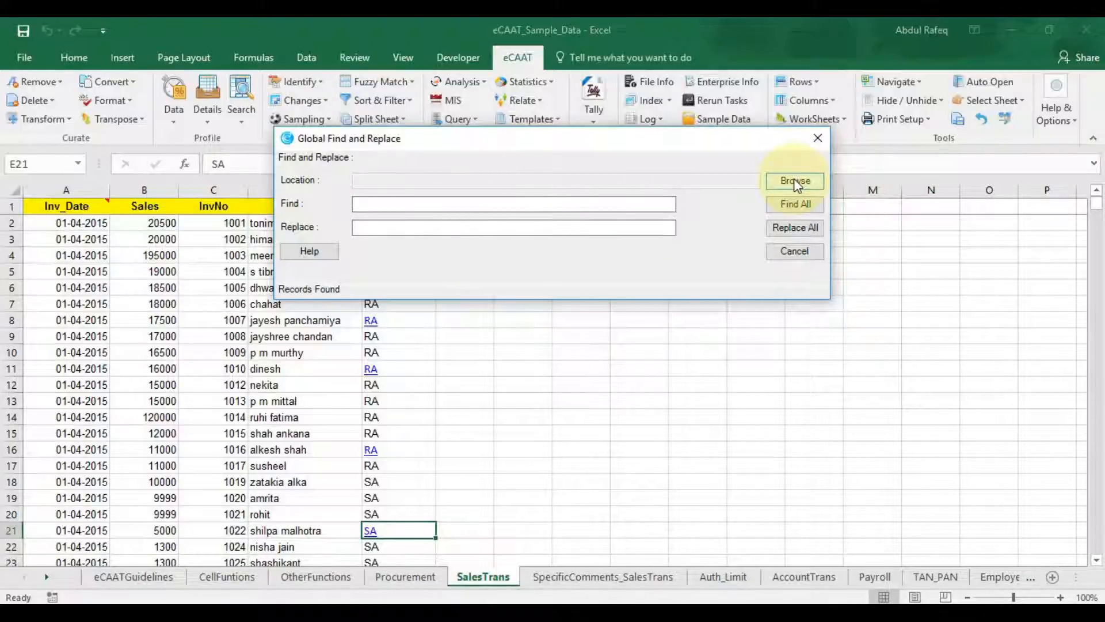
left_click(397, 206)
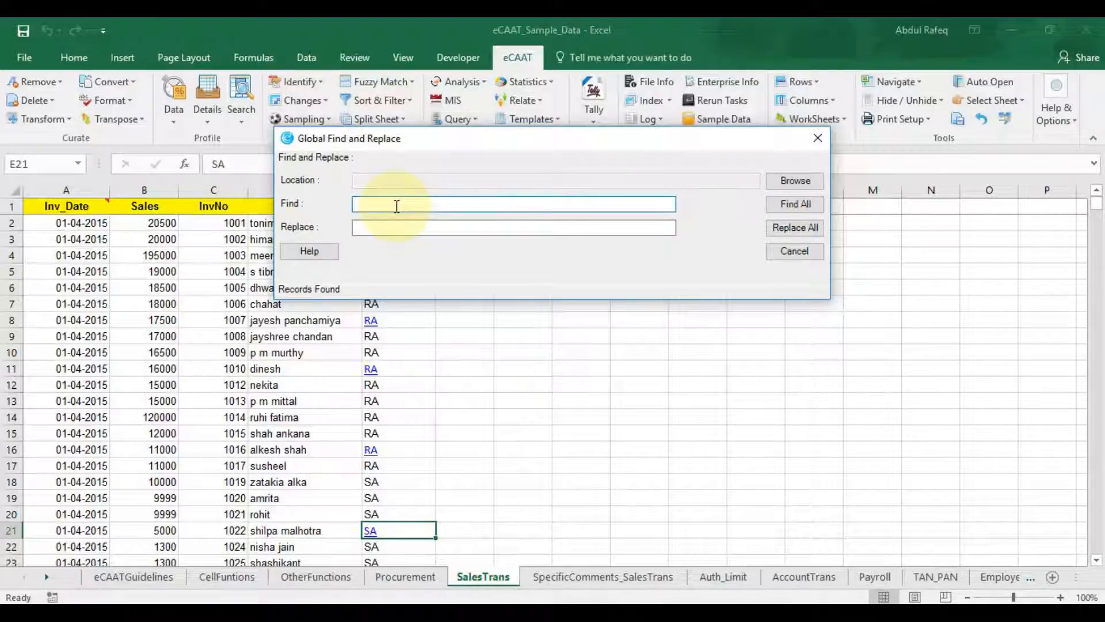
left_click(395, 225)
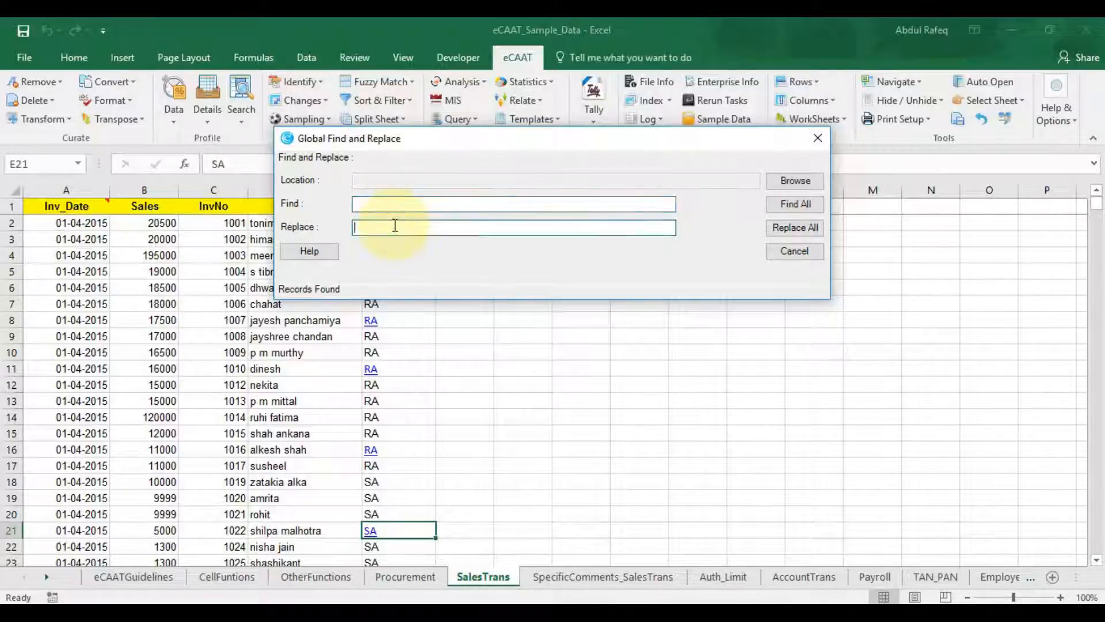